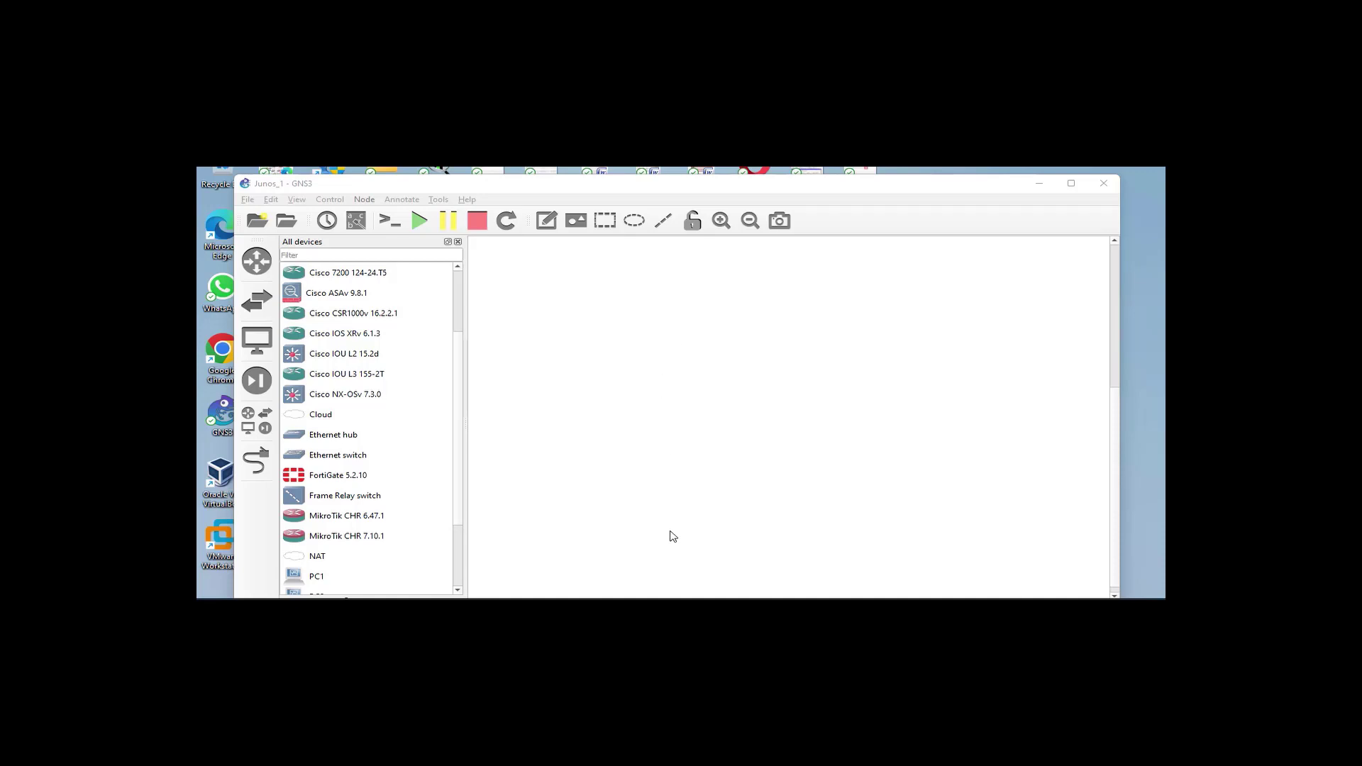
Open File Explorer's Quick access to locate JunOS-Olive12.1R1.9.ova among the recent files
mouse_move(667, 610)
key("super+e")
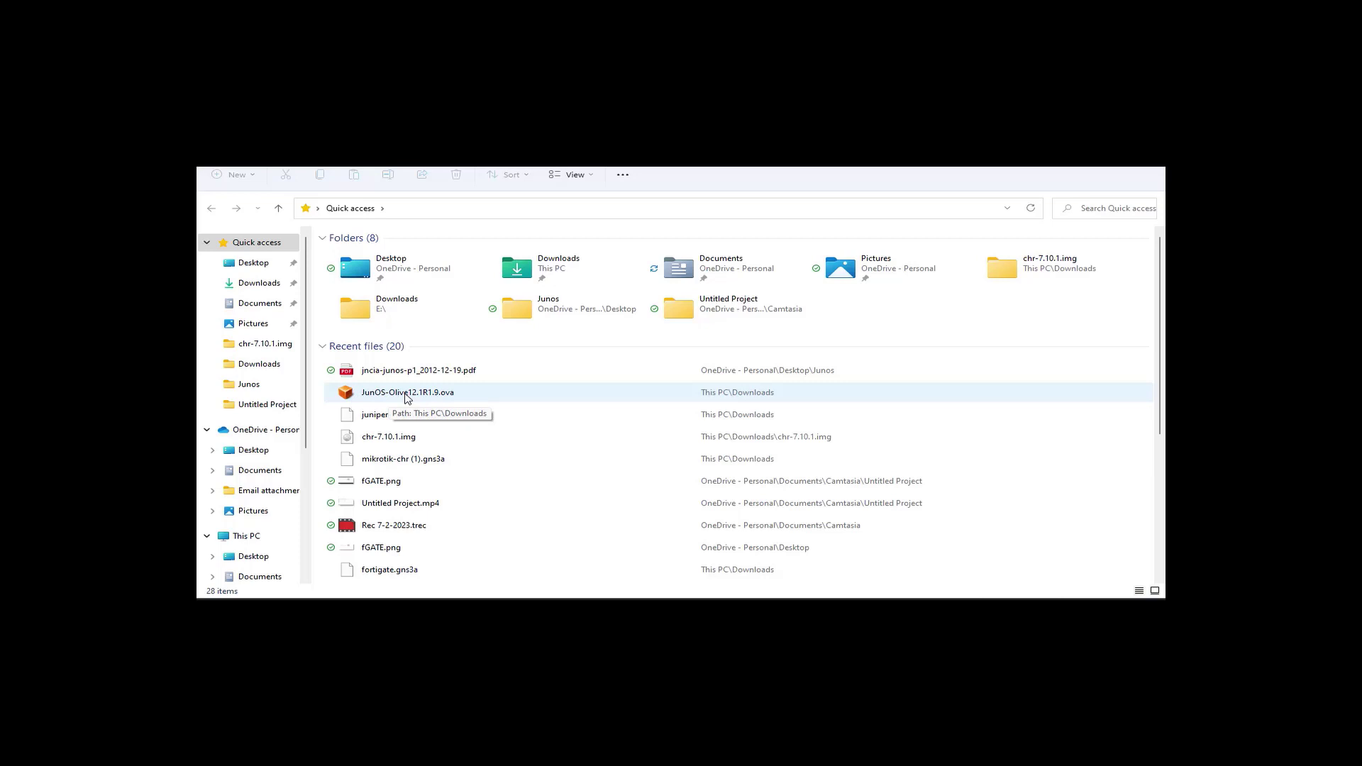
Import JunOS-Olive12.1R1.9.ova into VirtualBox as a virtual machine named Juniper_router1
left_click(407, 399)
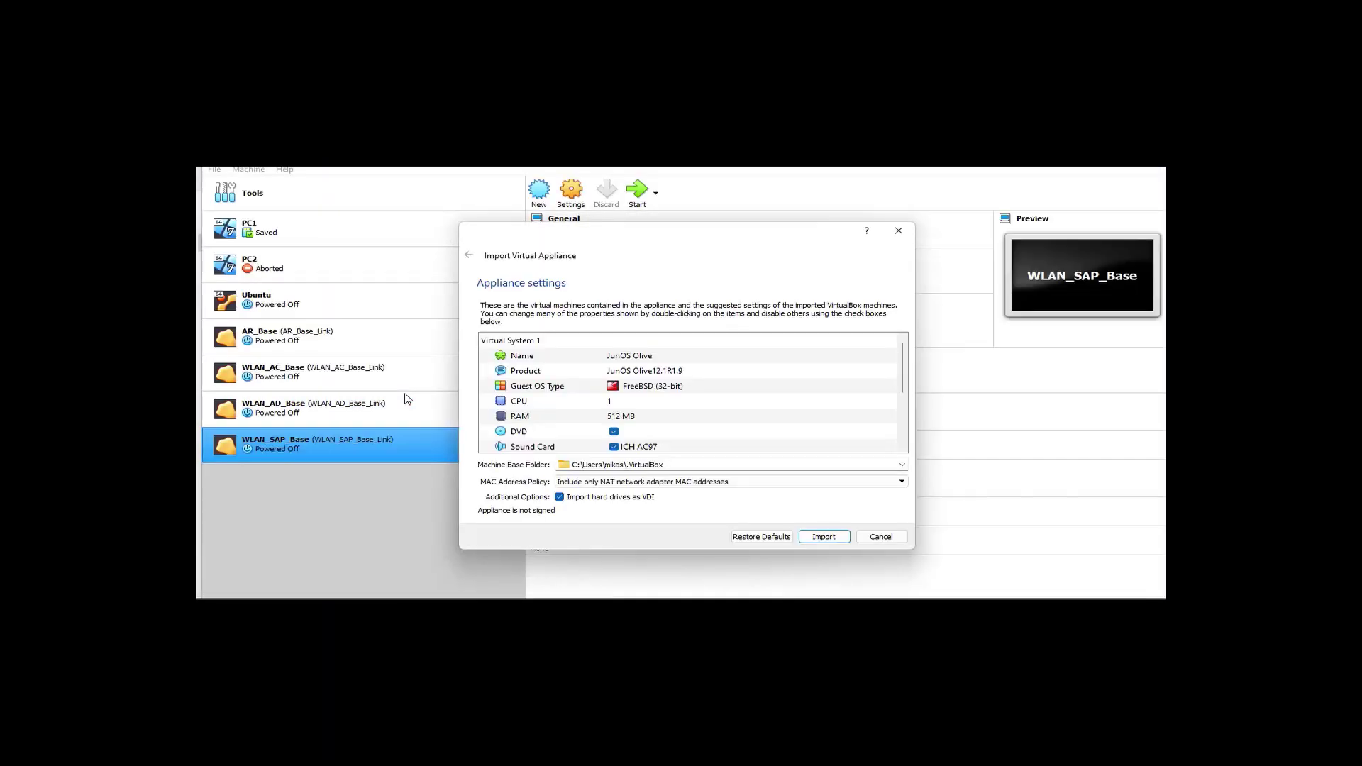
double_click(642, 360)
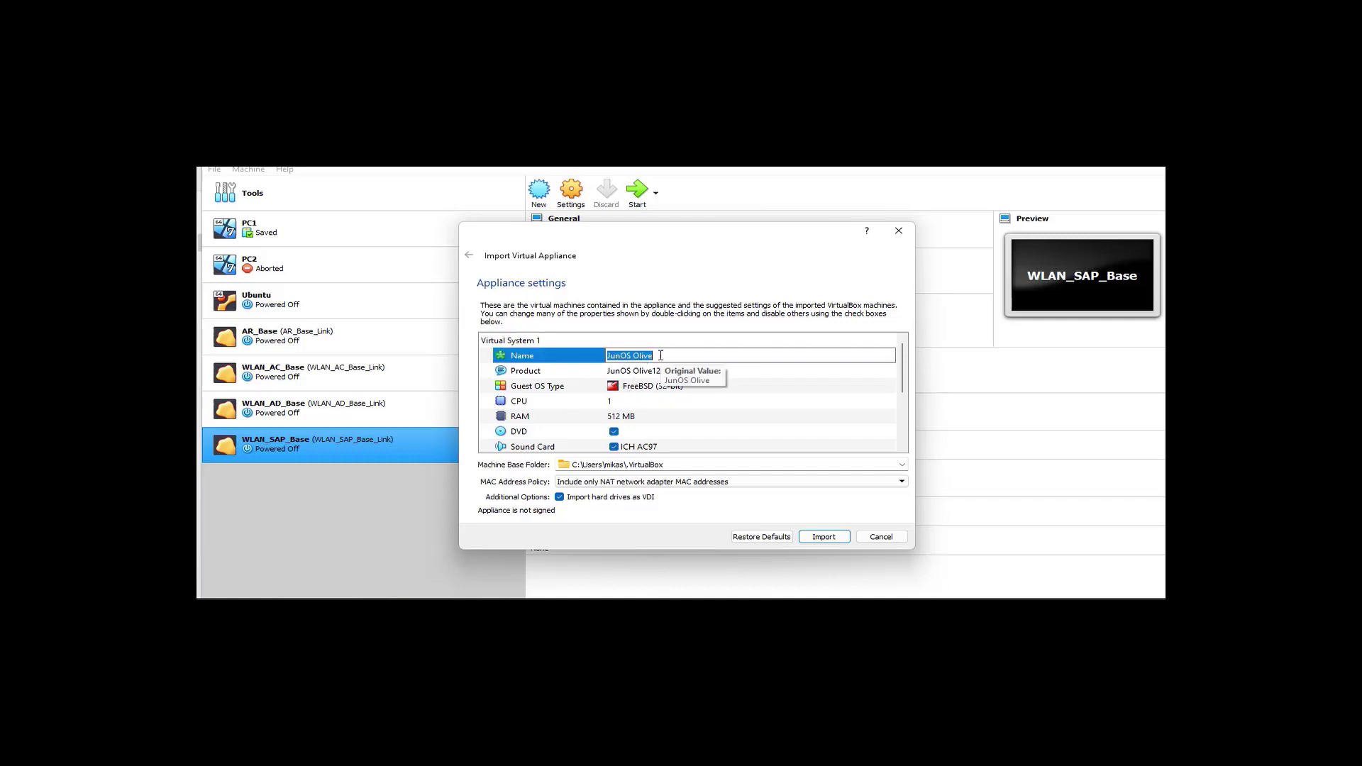
key("BackSpace")
type("Juniper_router1")
left_click(824, 537)
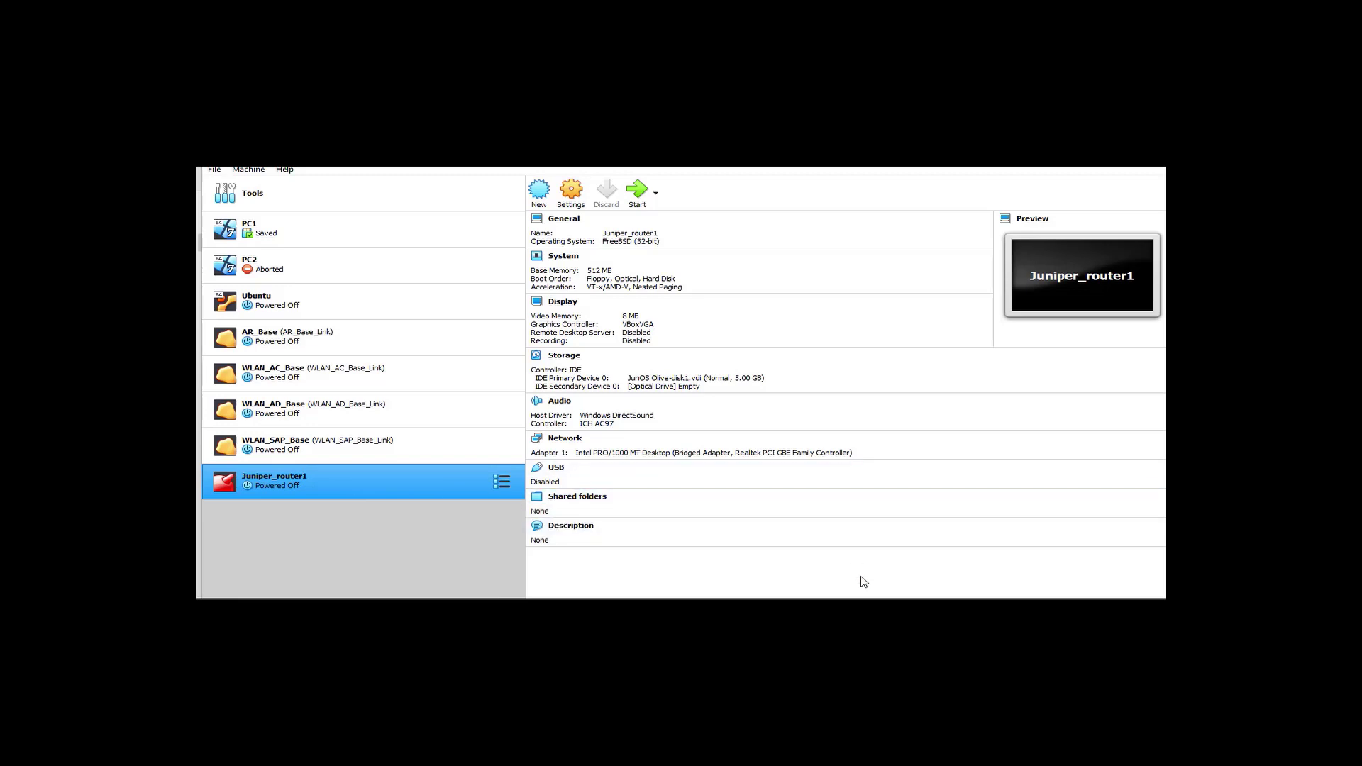
Bring GNS3 forward and open Preferences at the VirtualBox VMs page
mouse_move(858, 609)
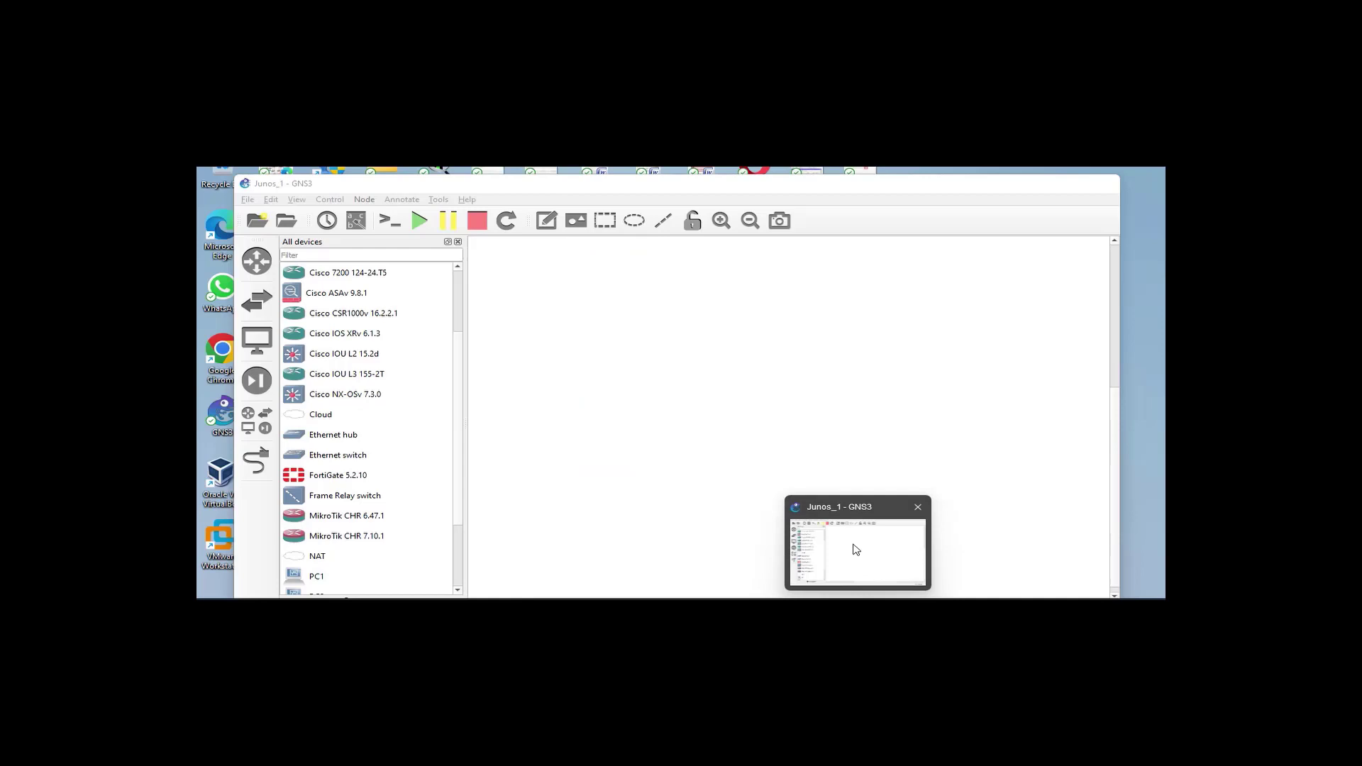
left_click(857, 551)
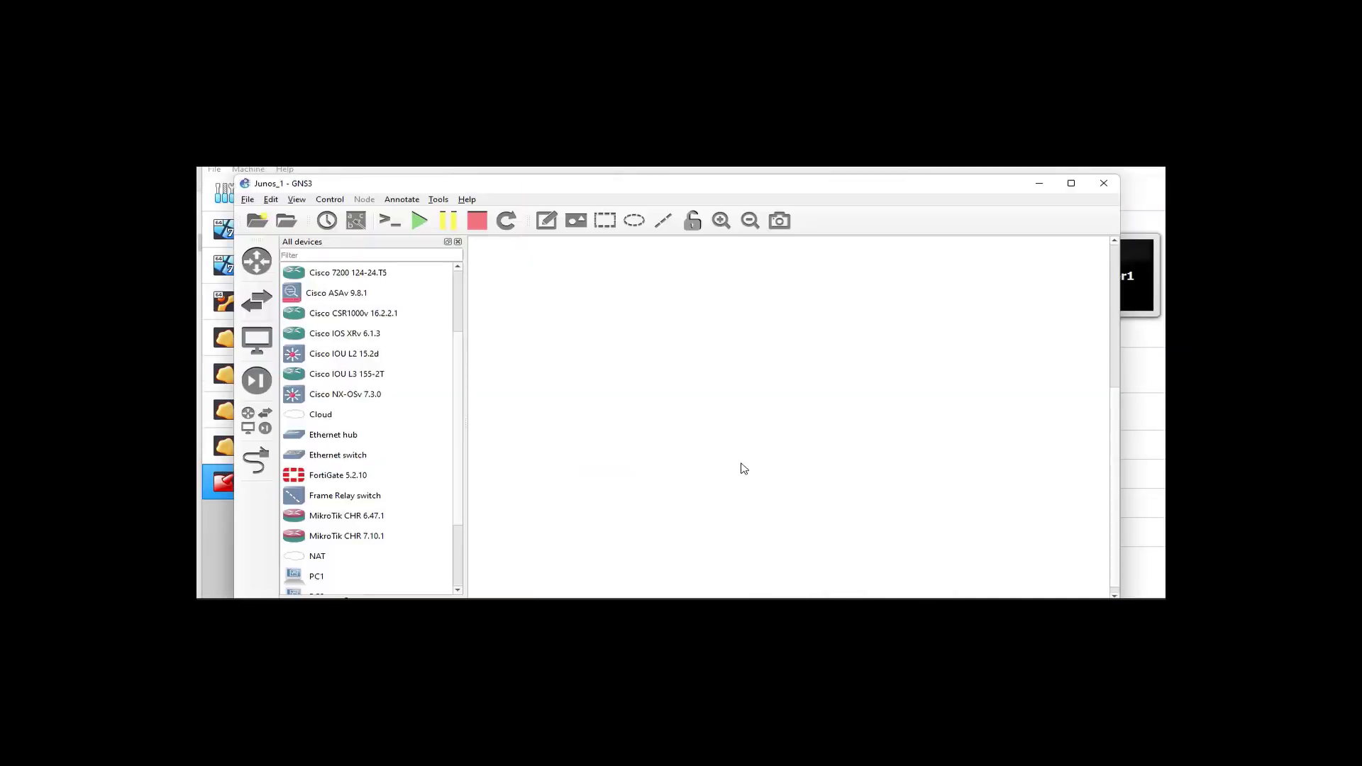
left_click(271, 201)
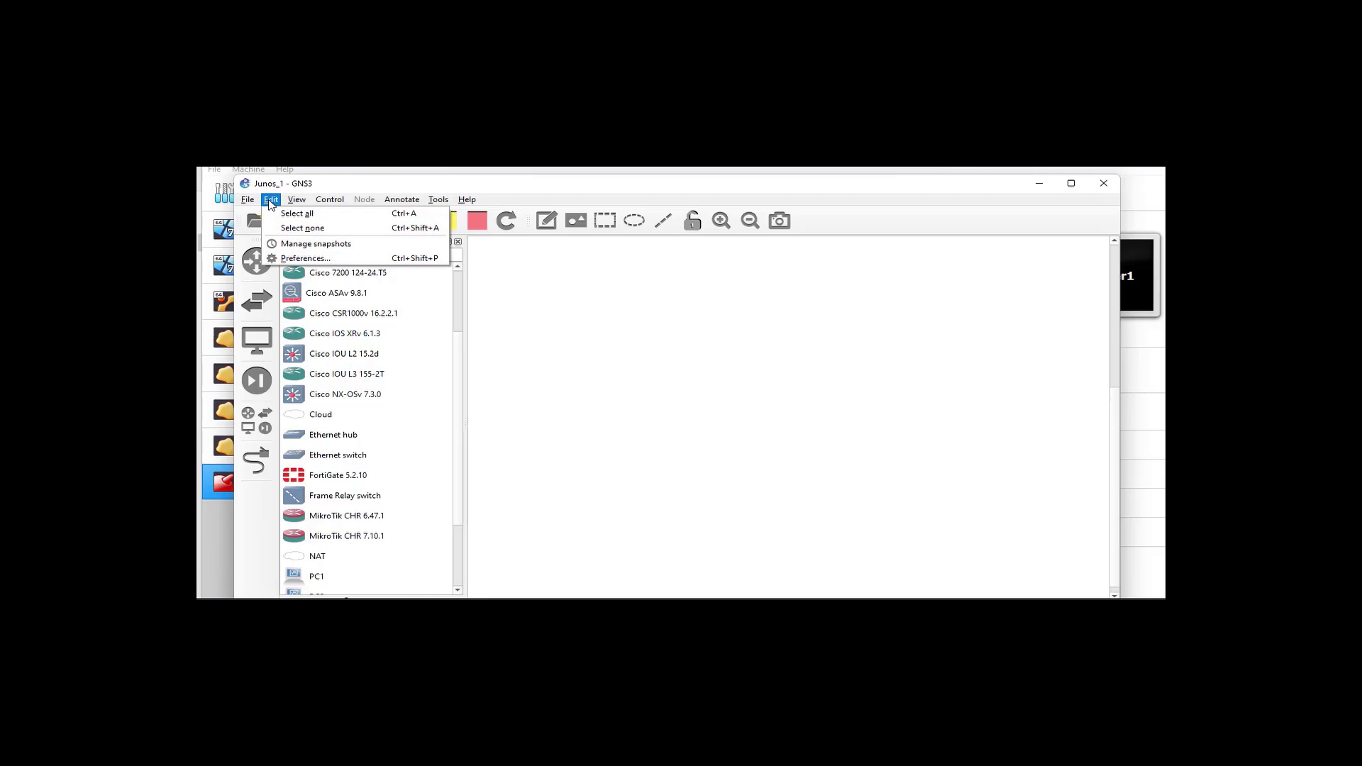
left_click(303, 257)
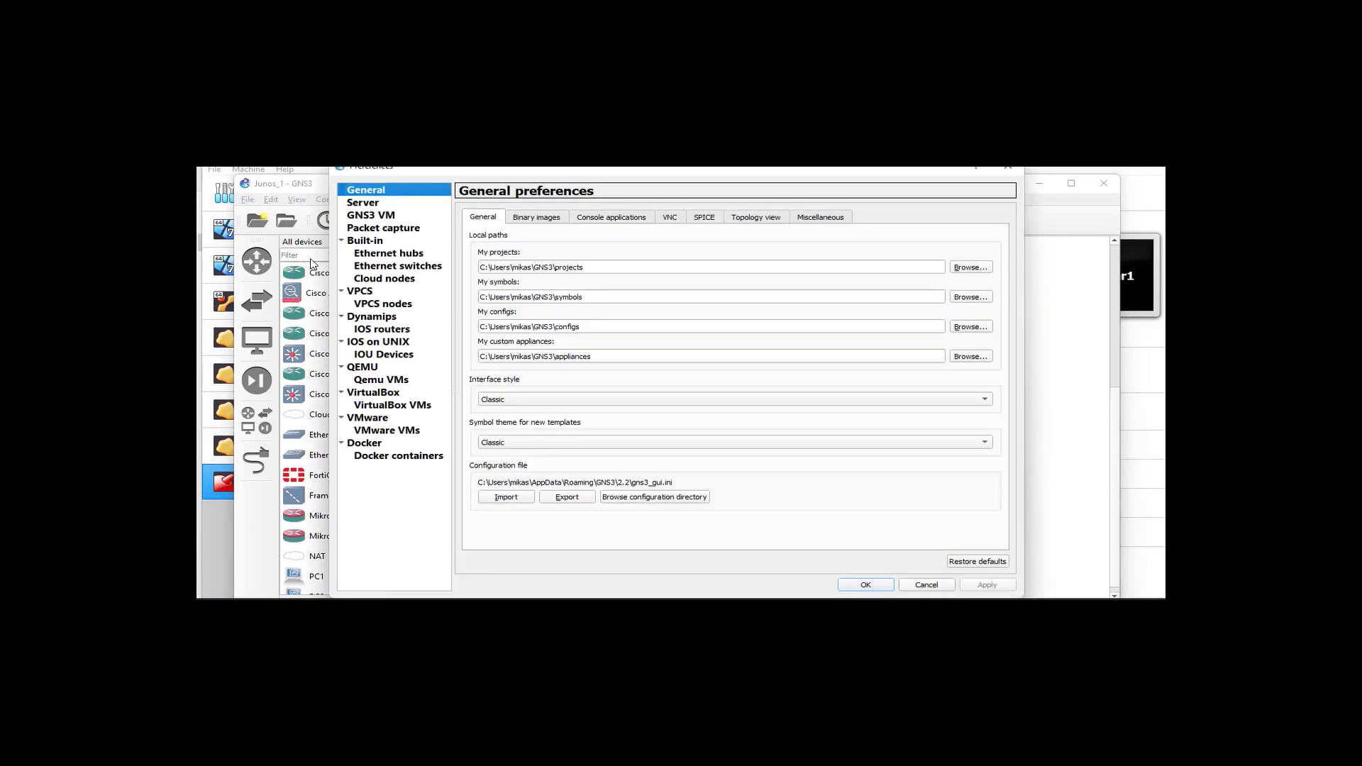
left_click(397, 407)
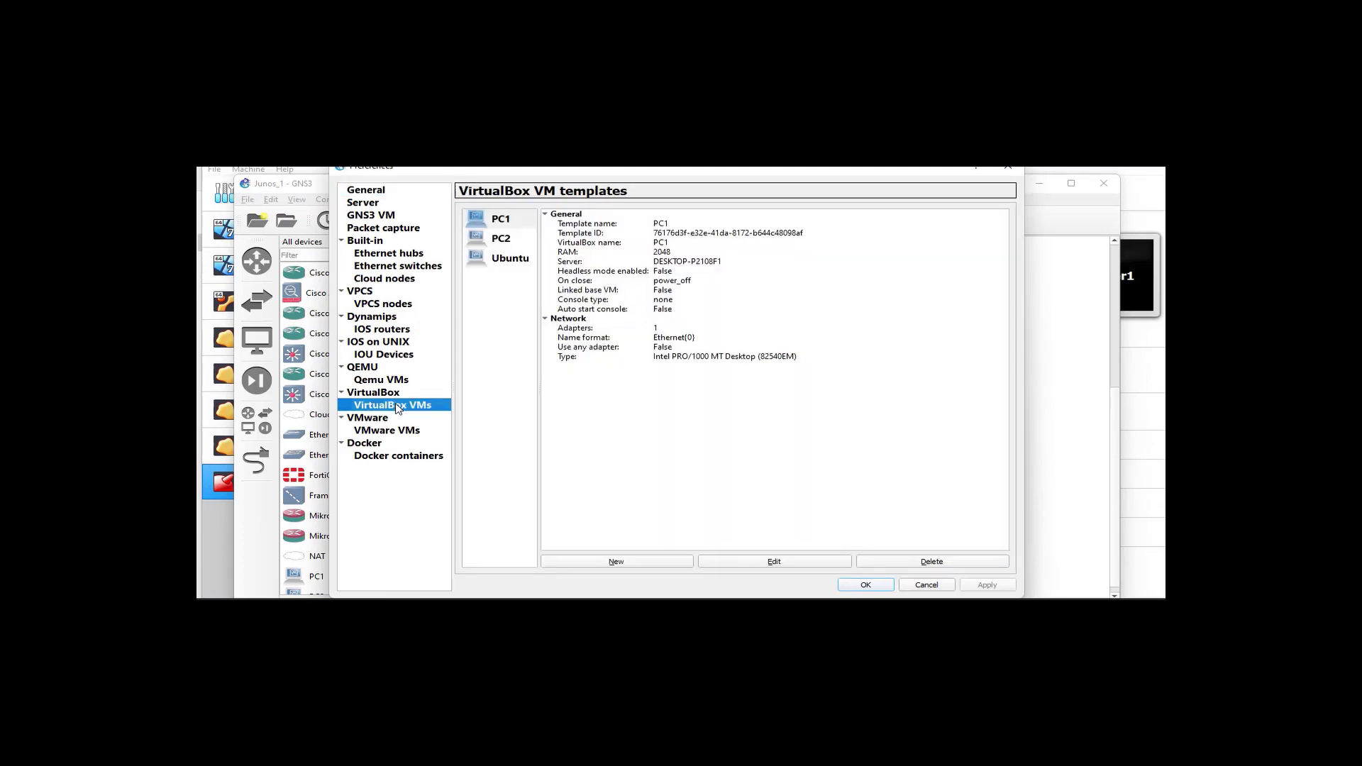
Create a linked-base VirtualBox VM template from Juniper_router1, running locally, and apply it
left_click(616, 562)
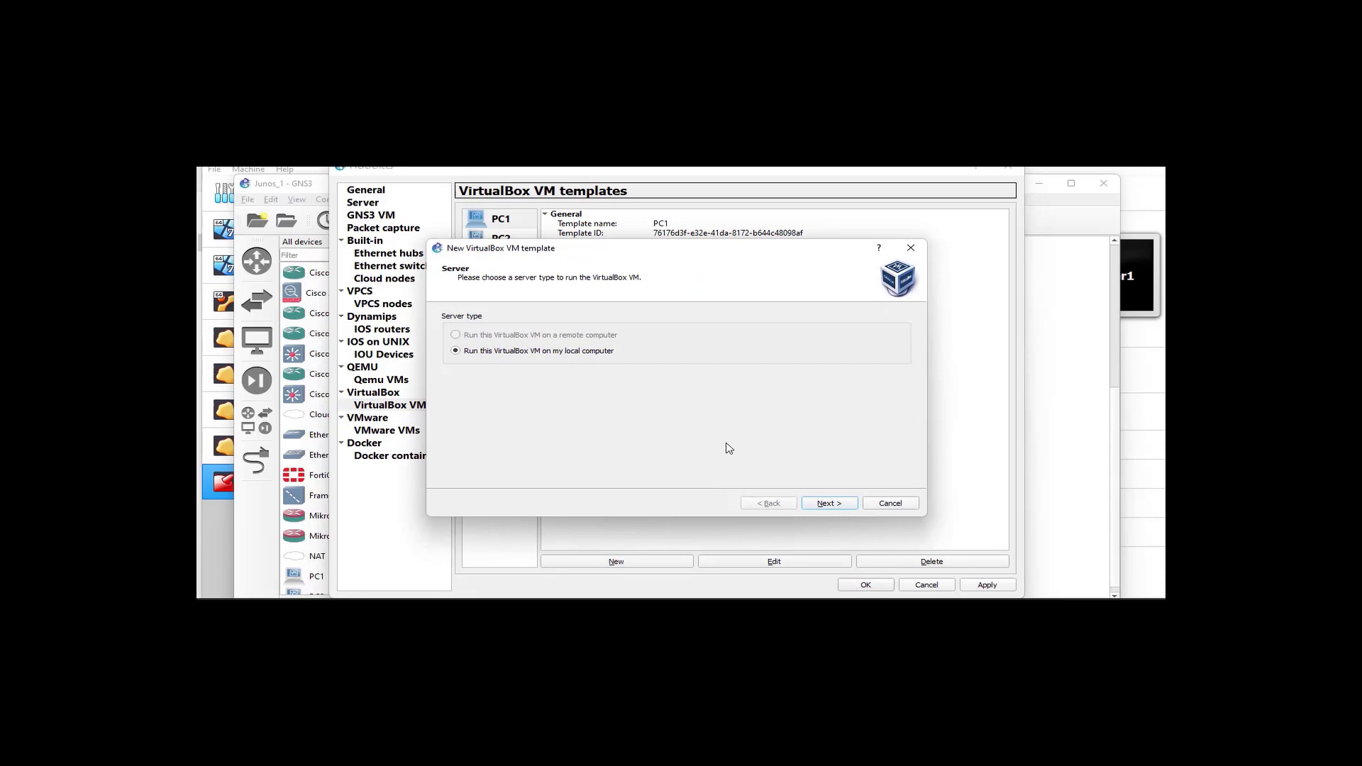
left_click(828, 503)
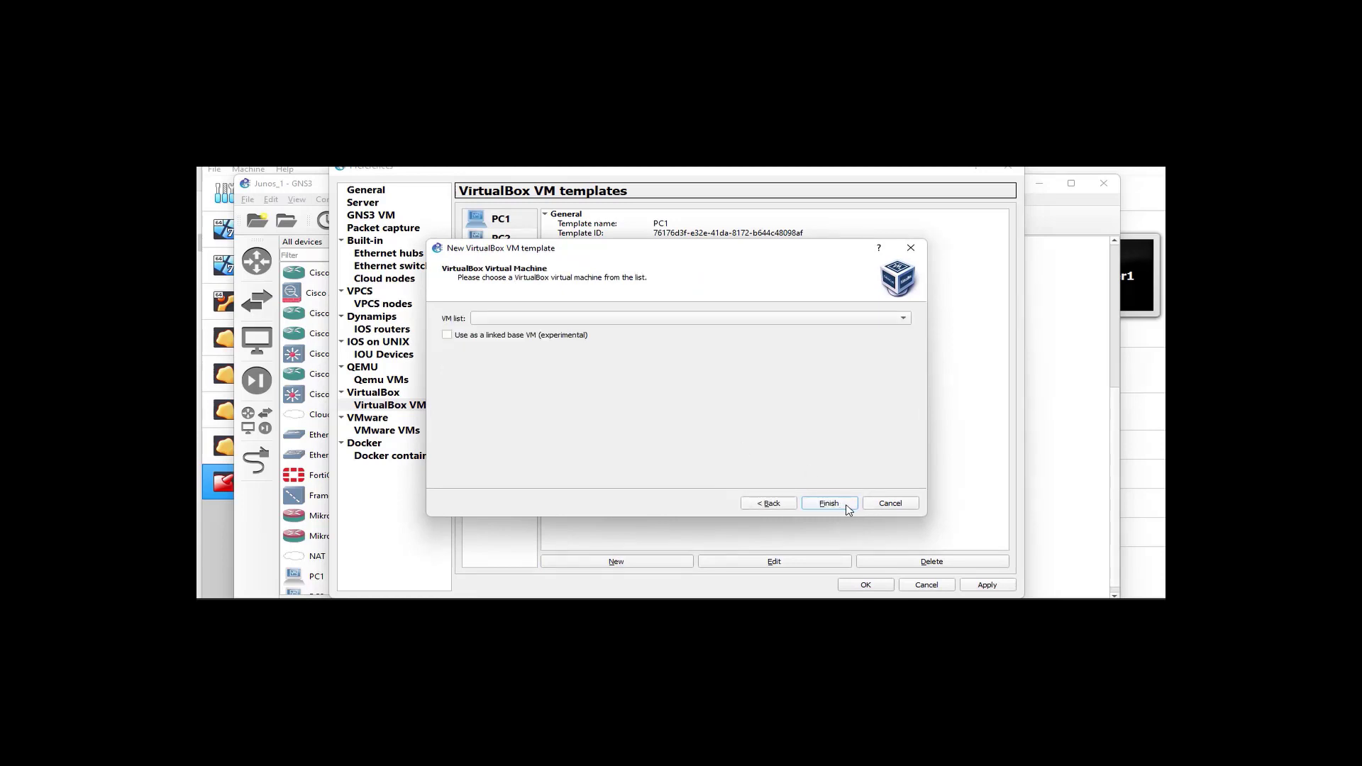
left_click(454, 336)
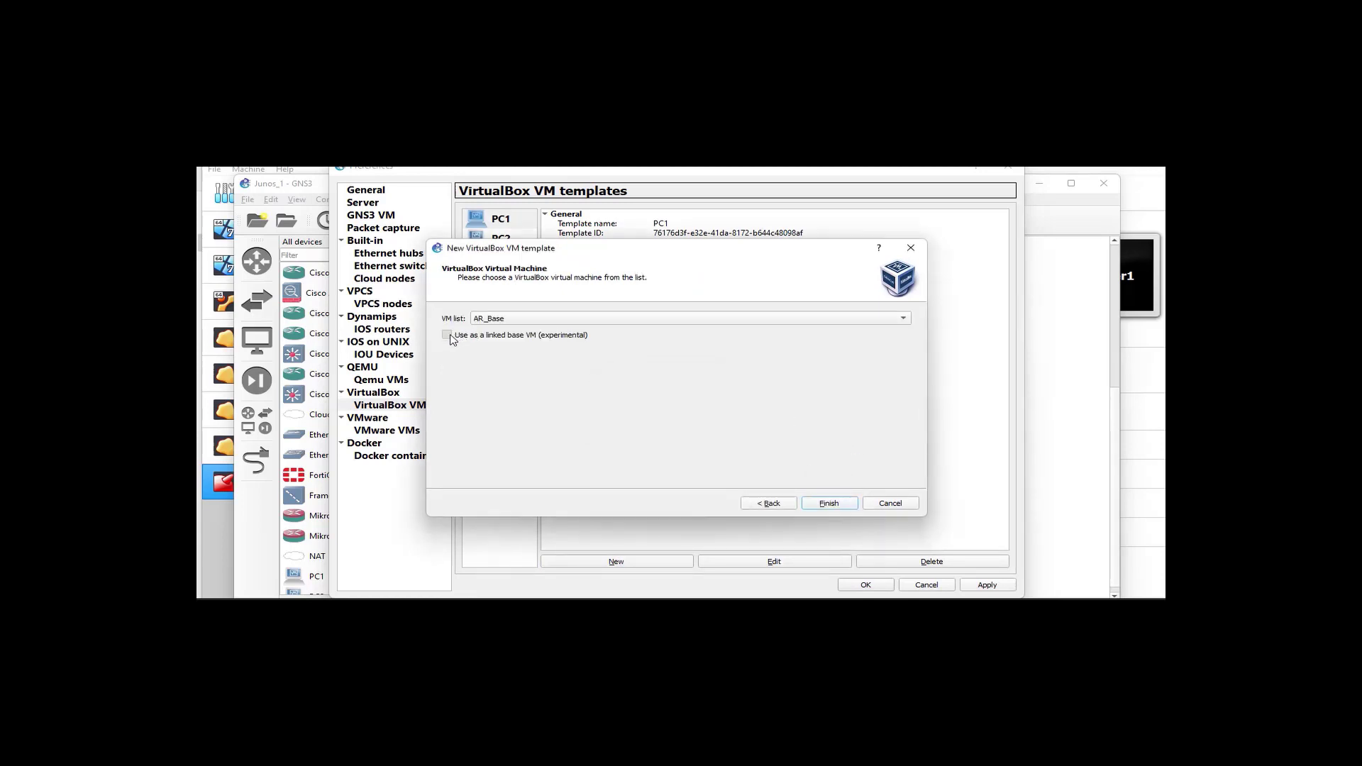
left_click(853, 317)
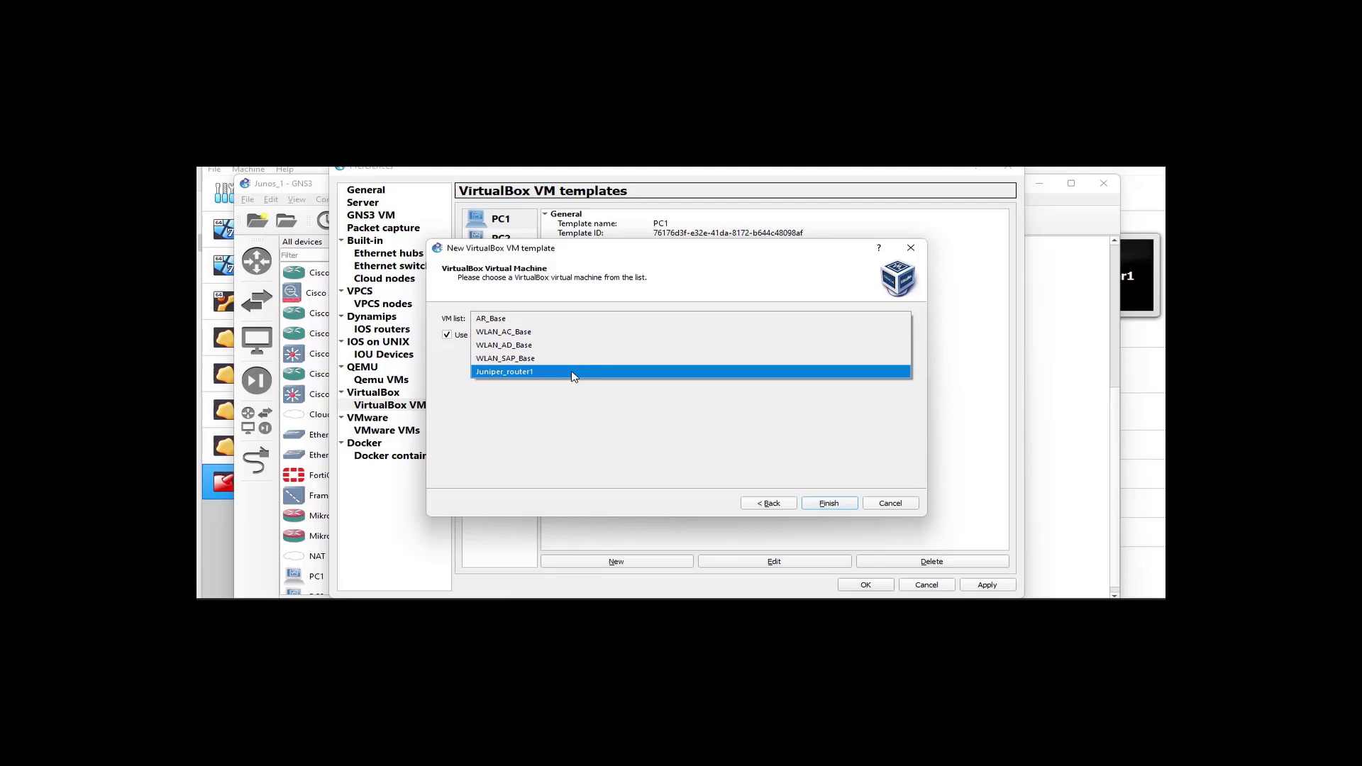
left_click(573, 376)
left_click(829, 504)
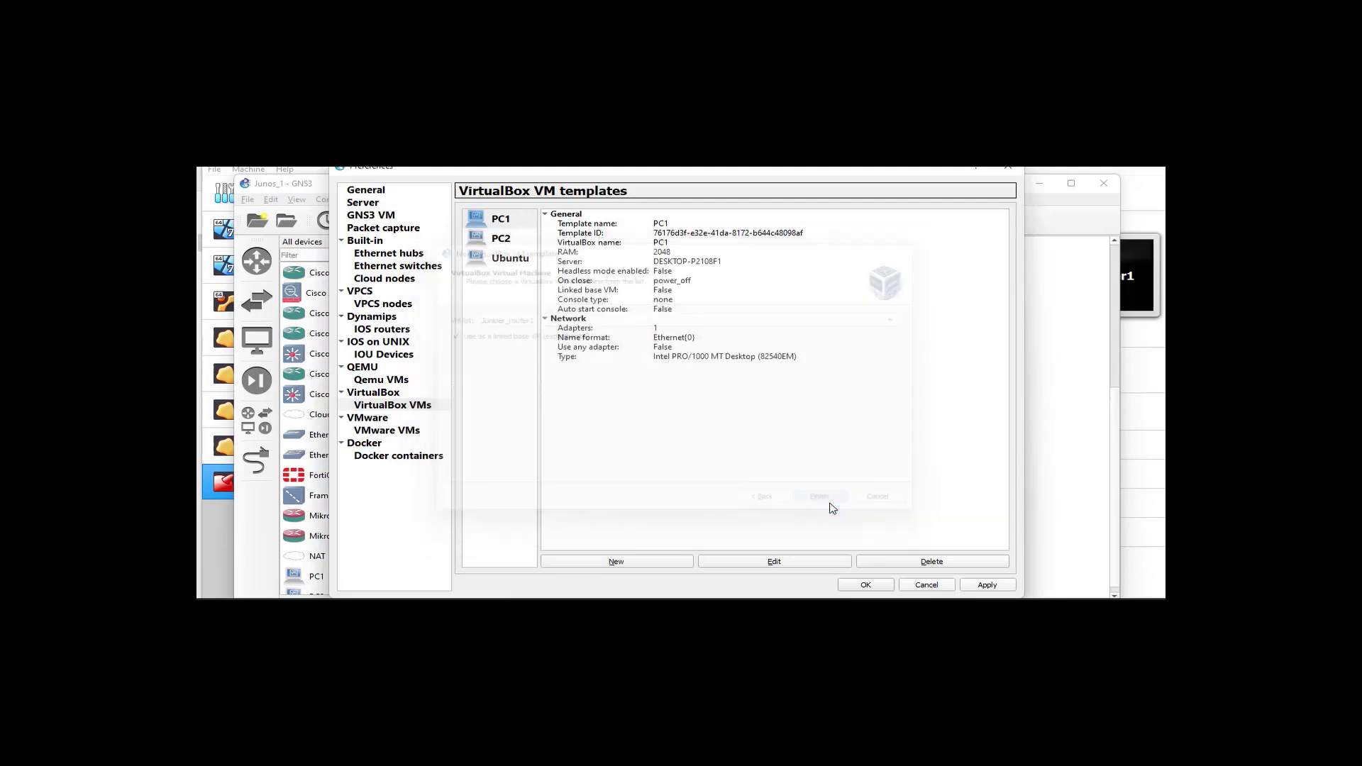
left_click(988, 585)
Set the Juniper_router1 template to 2 adapters and allow any configured VirtualBox adapter
left_click(866, 585)
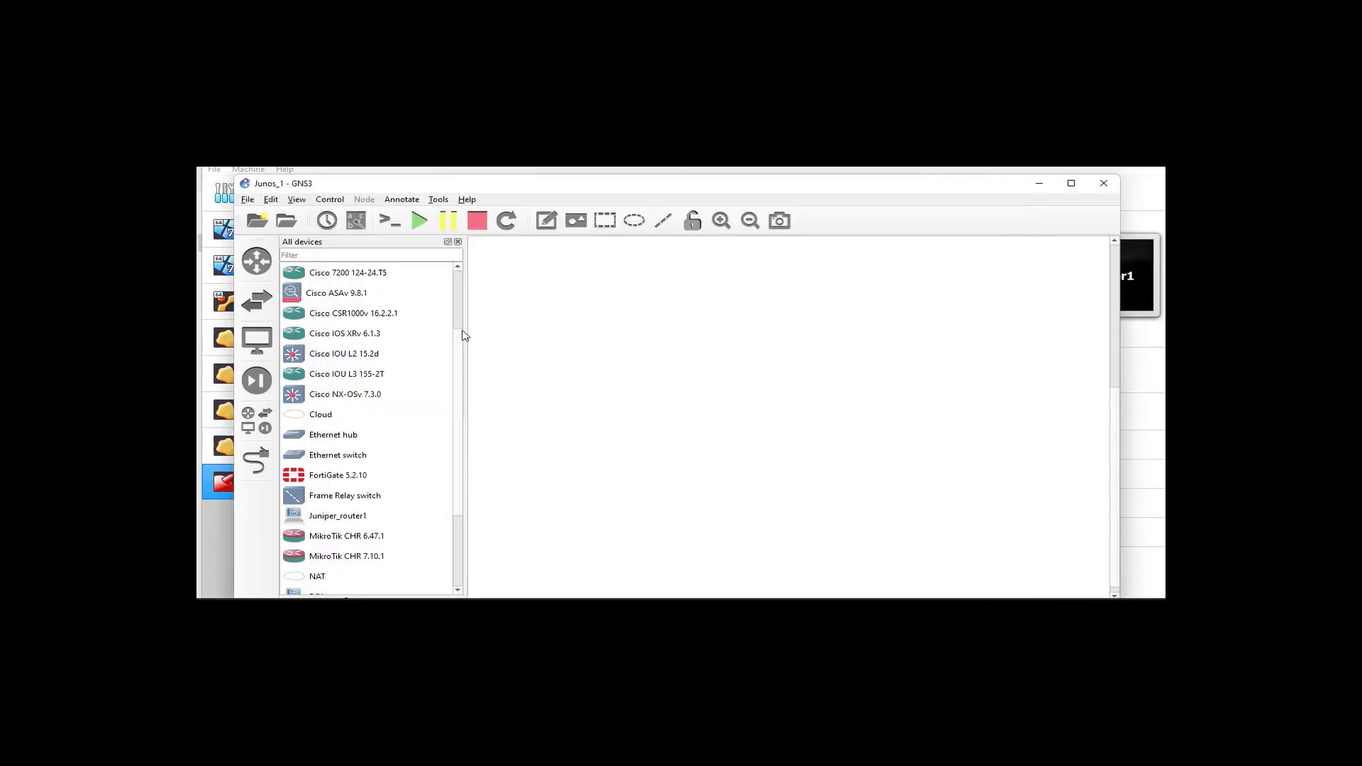
scroll(459, 316, "up", 2)
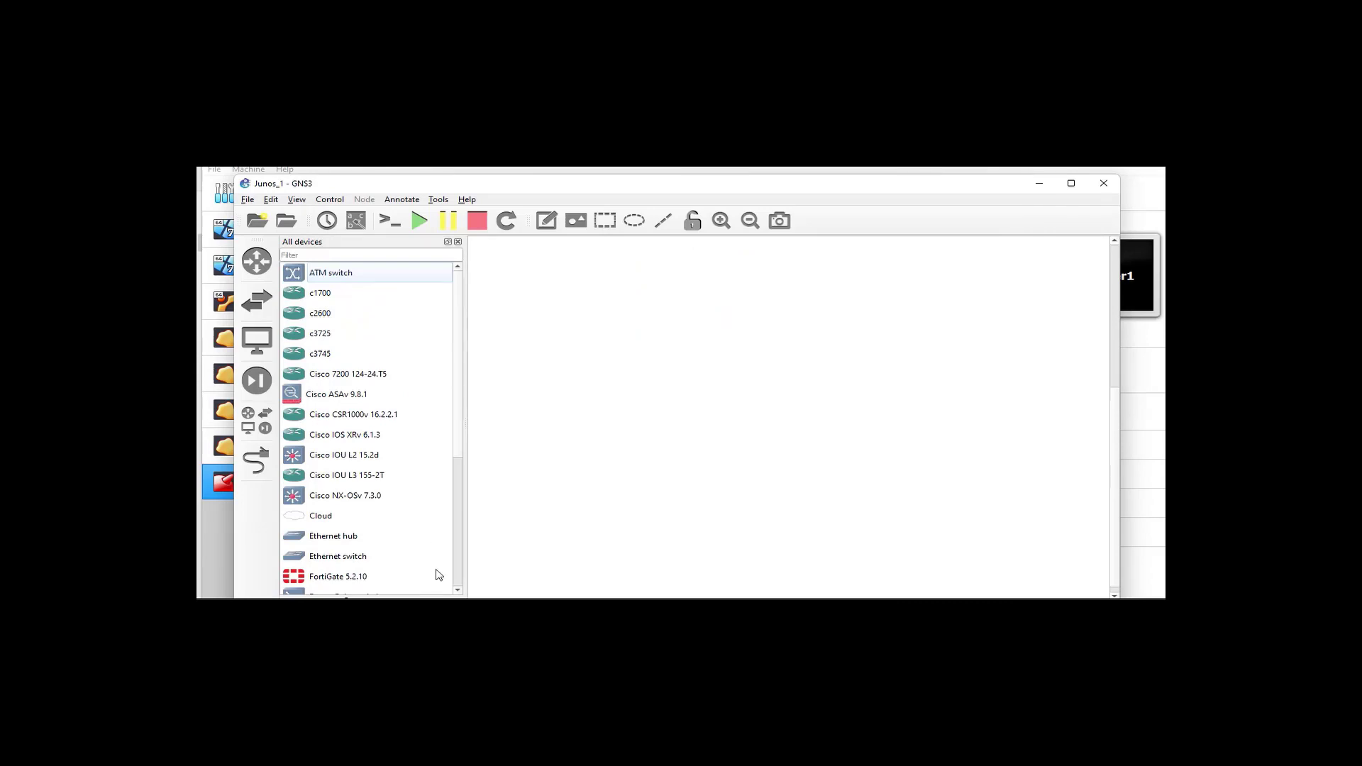
scroll(457, 592, "down", 4)
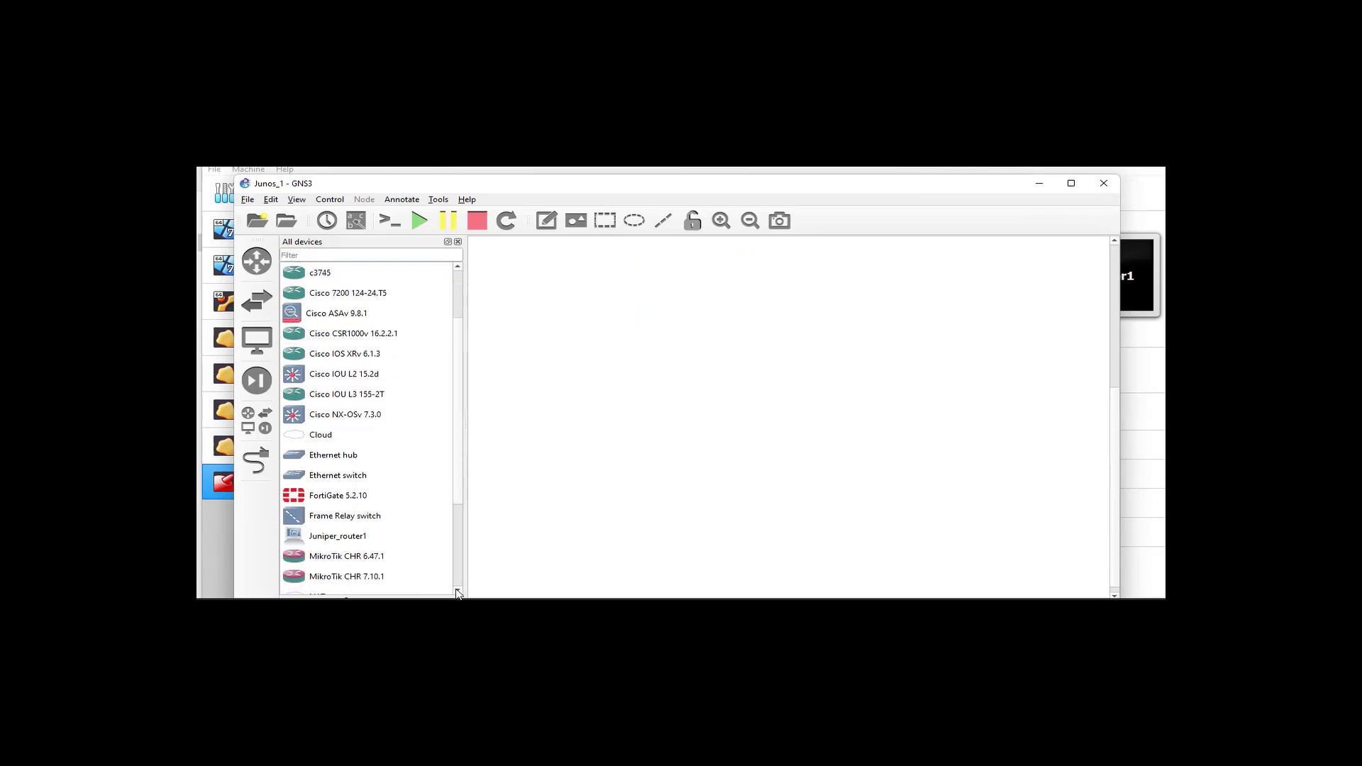
scroll(457, 592, "down", 3)
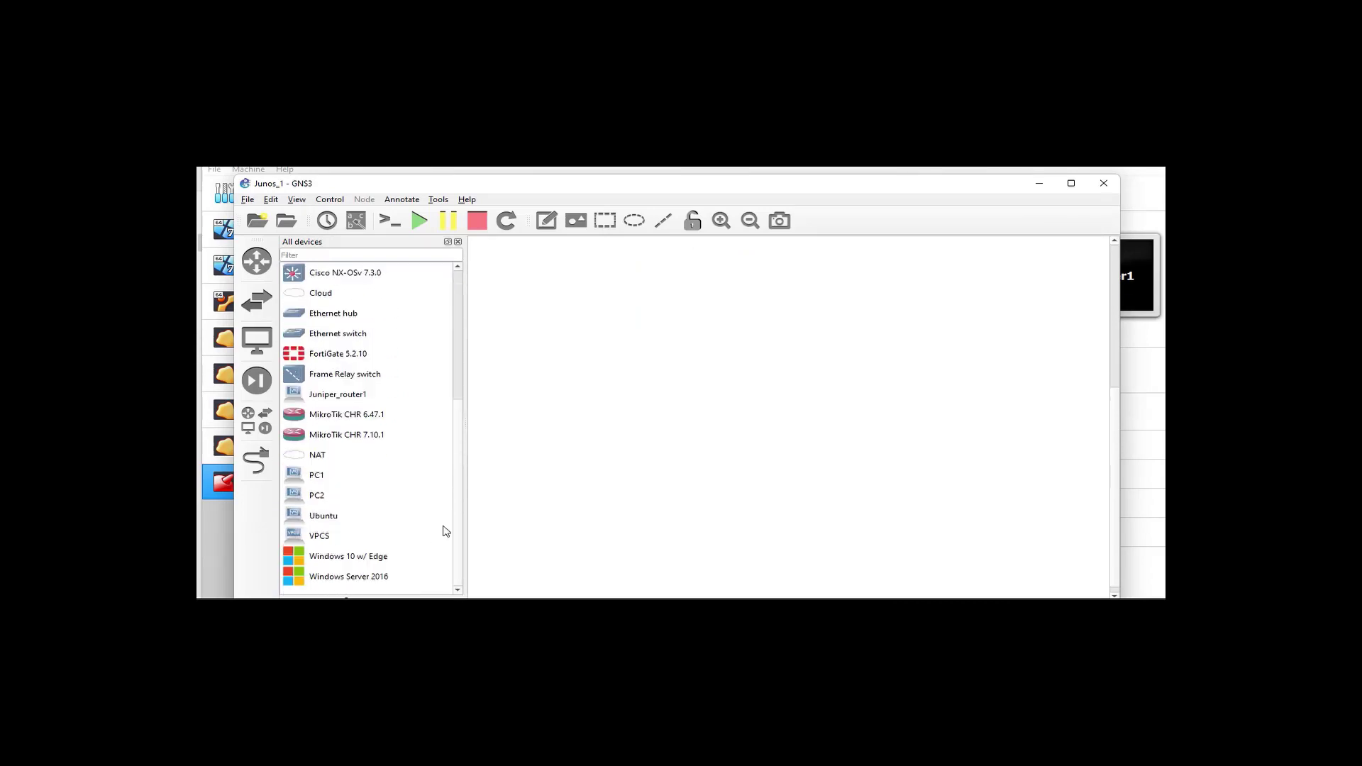
left_click(348, 397)
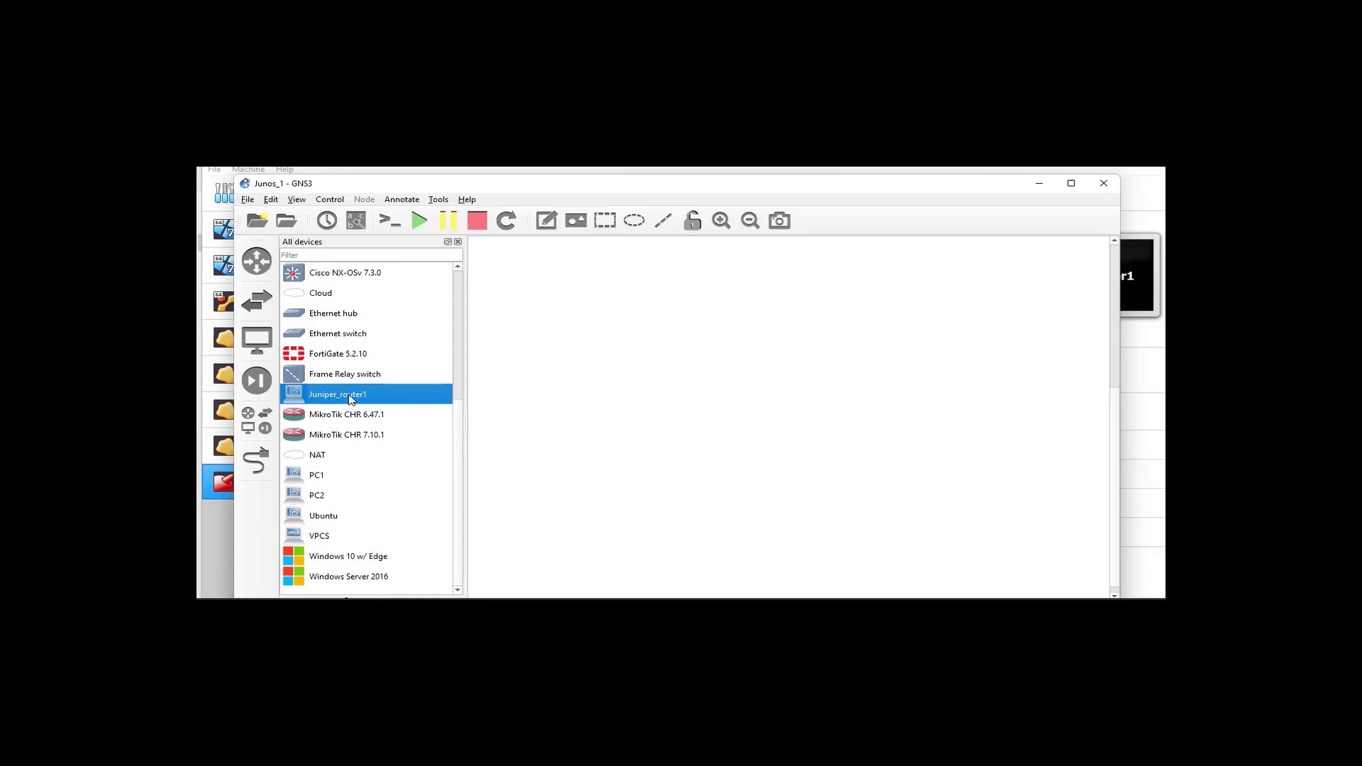
right_click(351, 399)
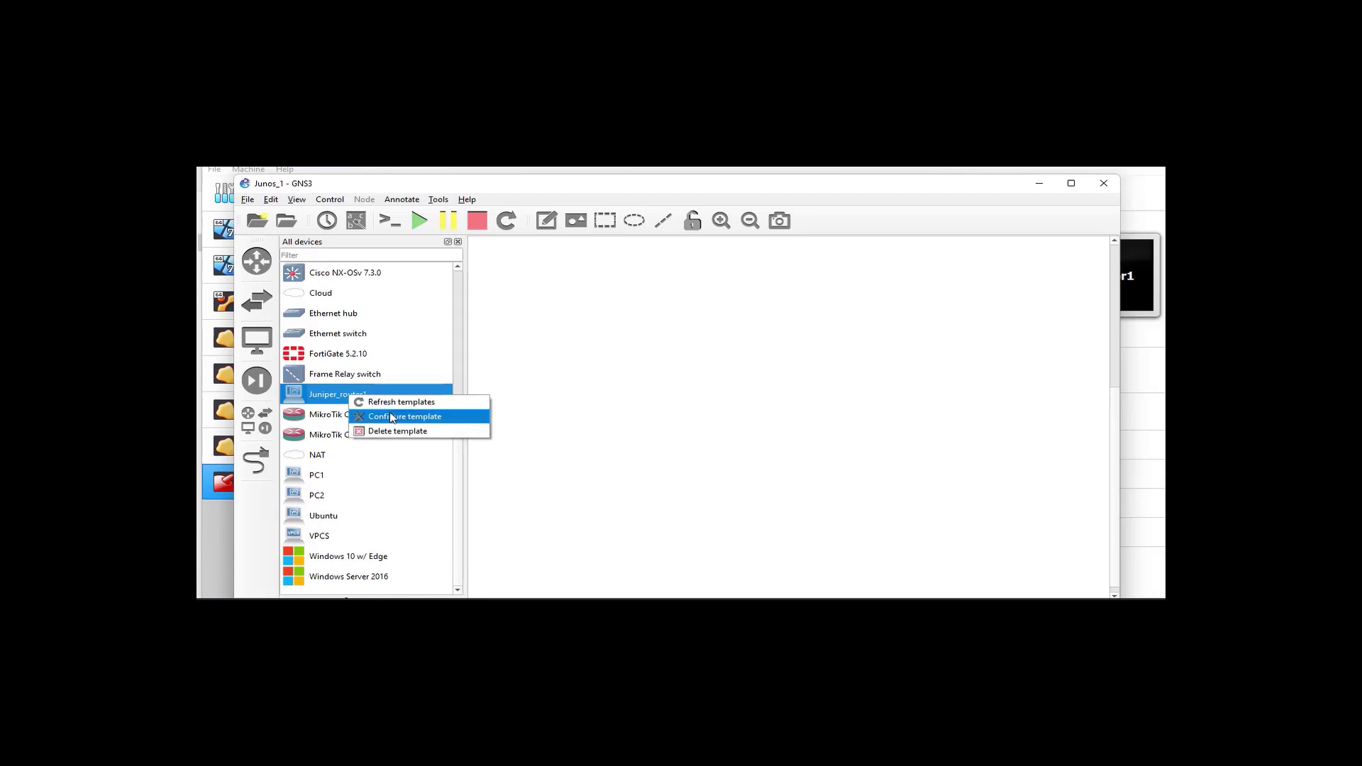
left_click(392, 417)
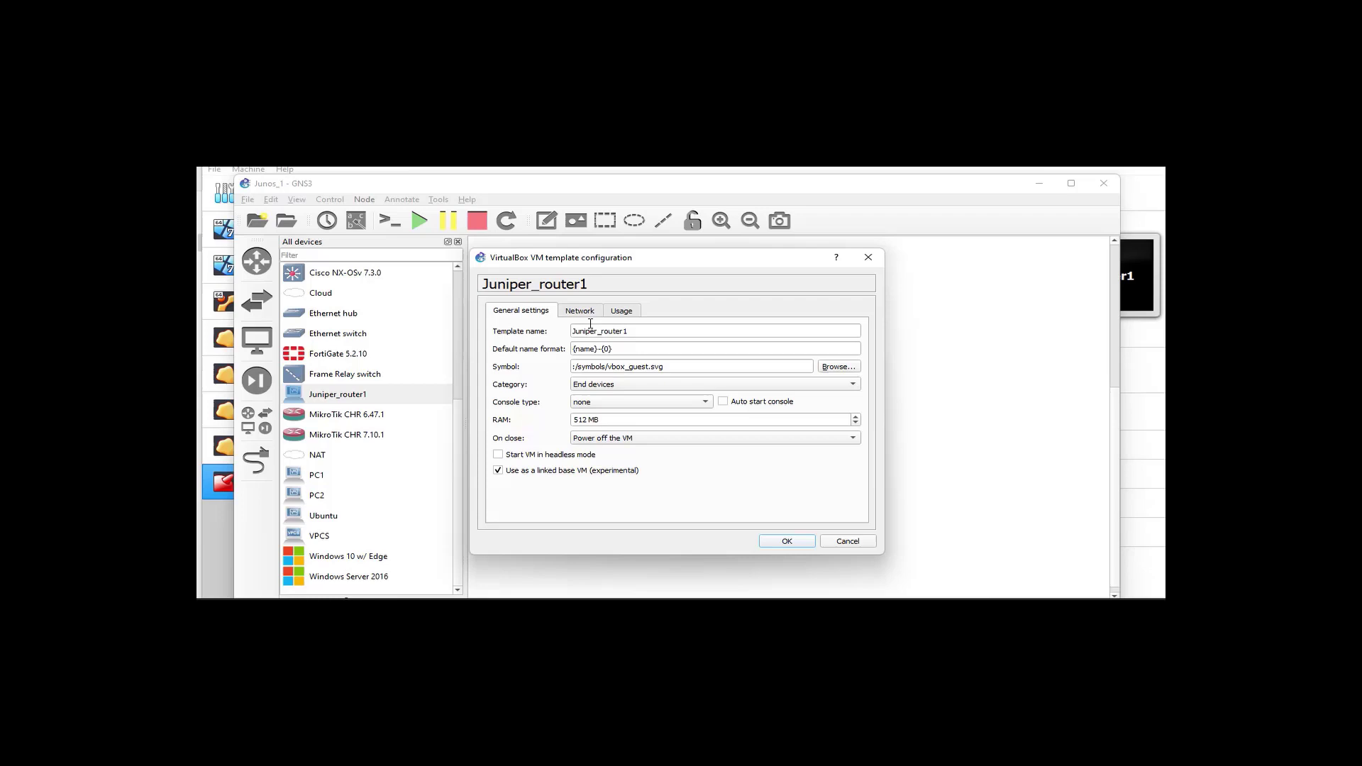
left_click(588, 313)
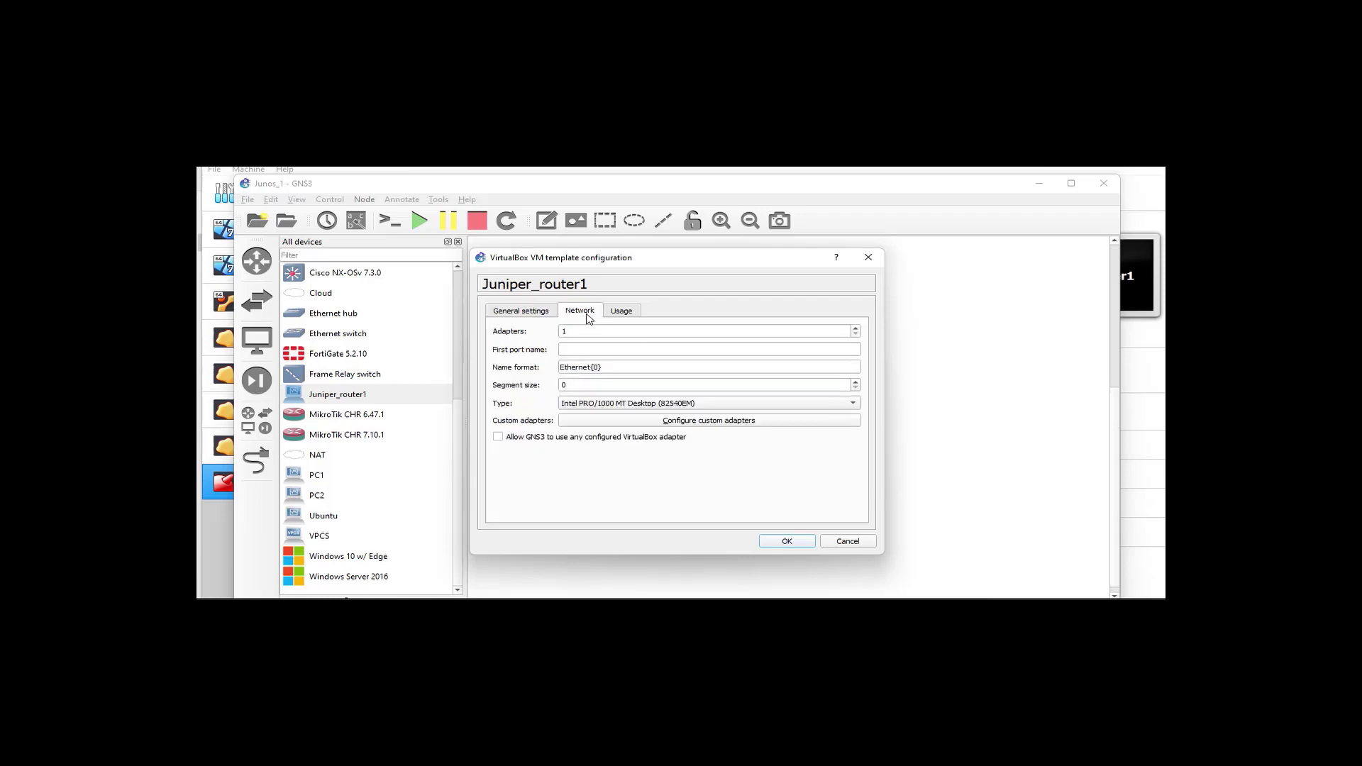
left_click(856, 328)
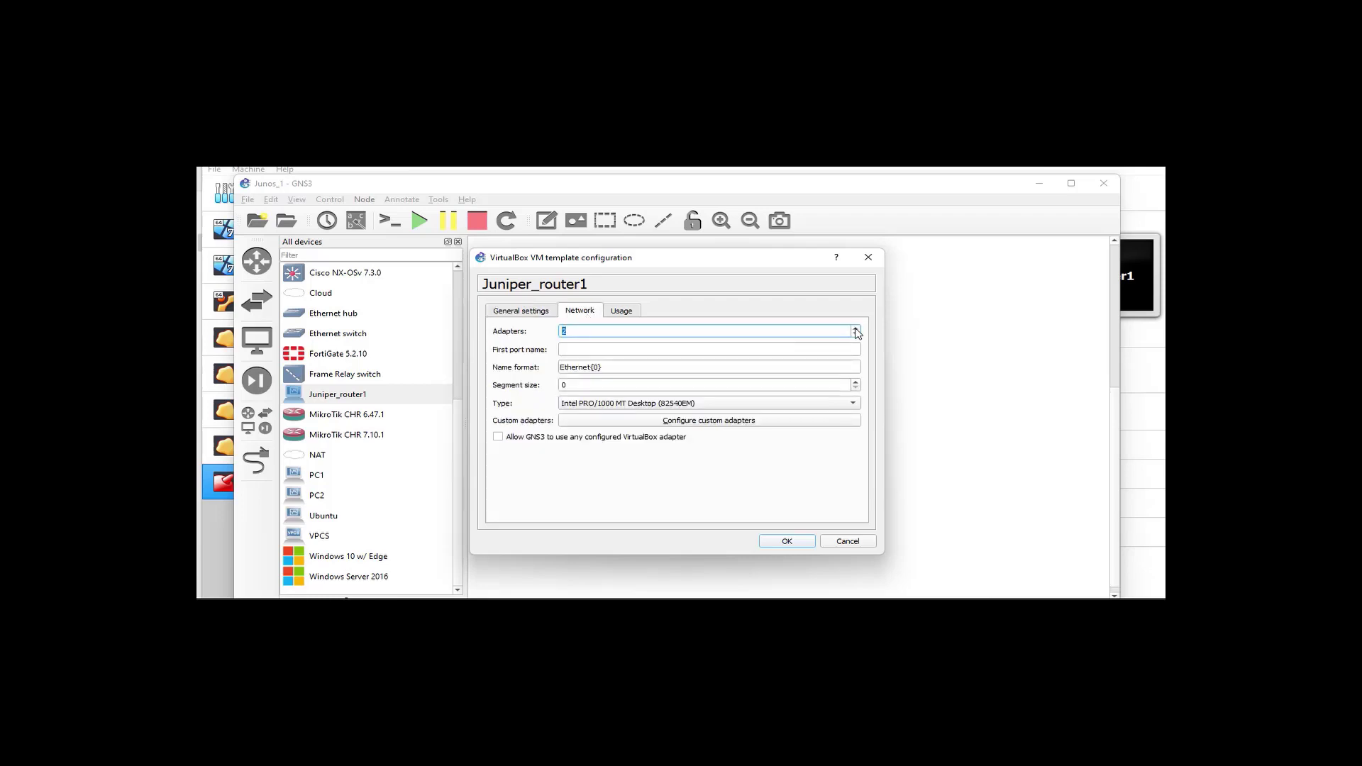
left_click(499, 438)
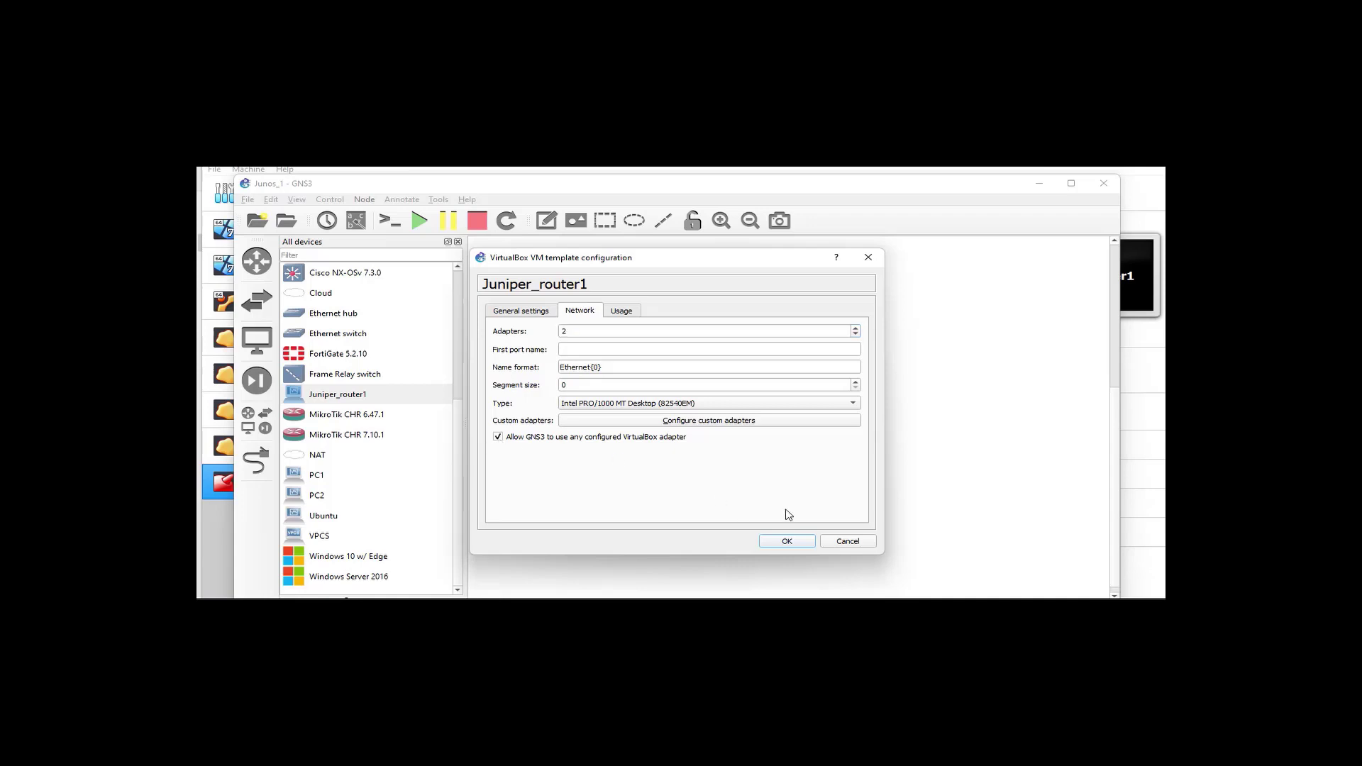
left_click(794, 542)
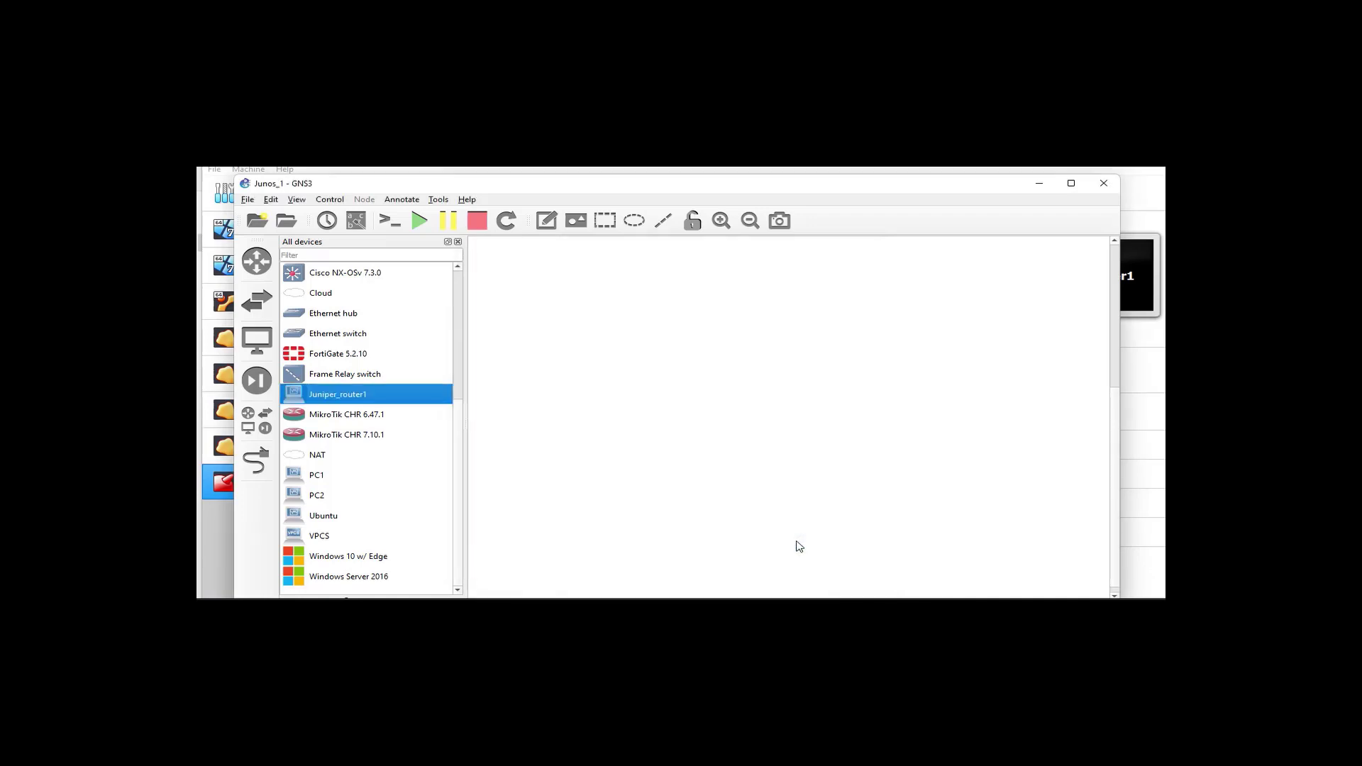
Place two Juniper_router1 nodes on the canvas and start all devices
left_click_drag(338, 395, 596, 354)
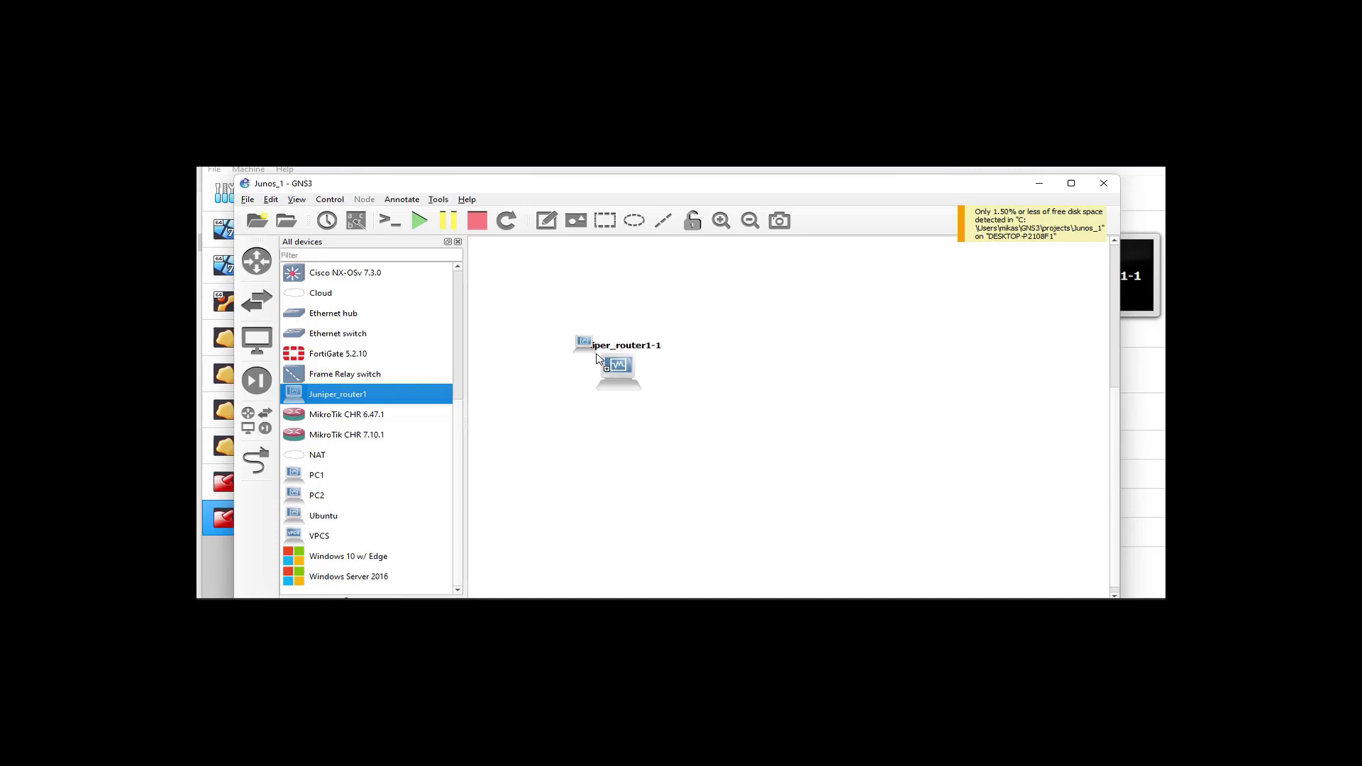
left_click_drag(298, 399, 843, 377)
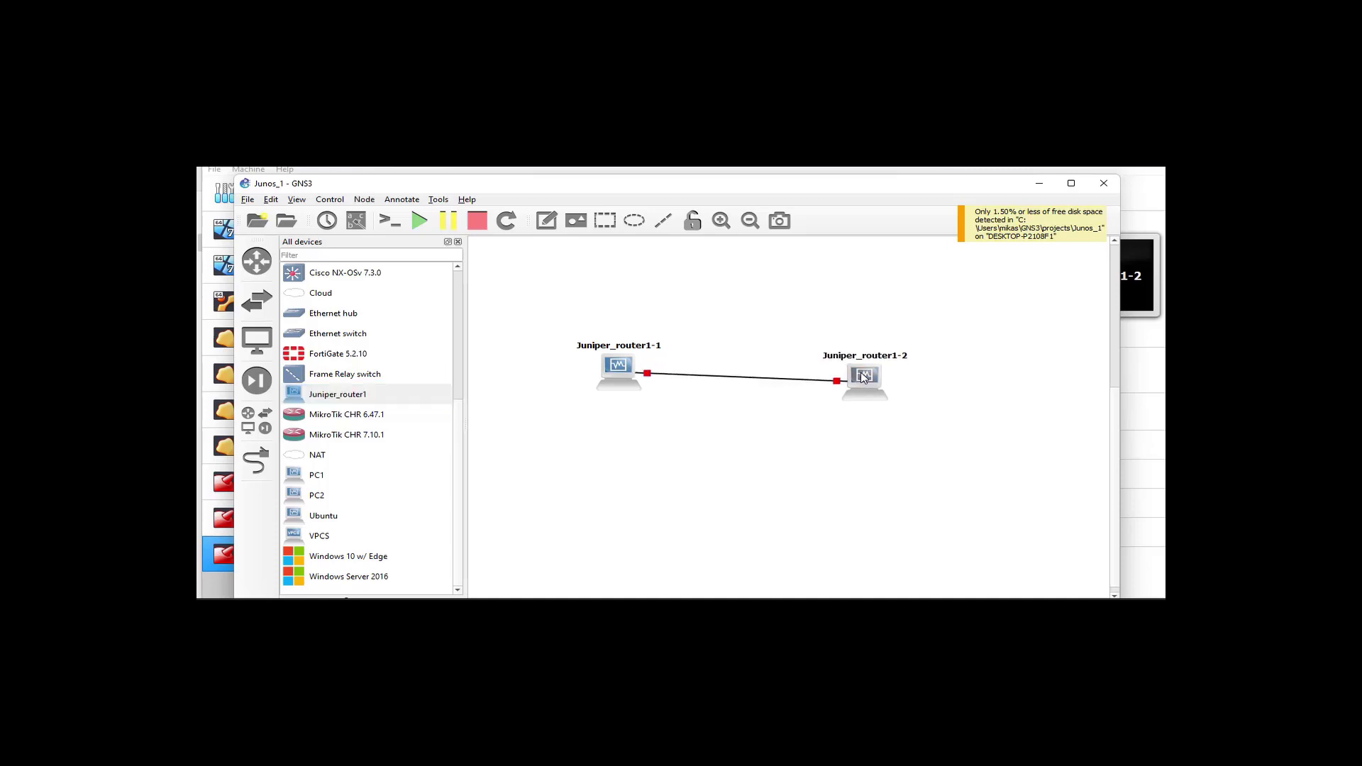
left_click_drag(864, 377, 858, 366)
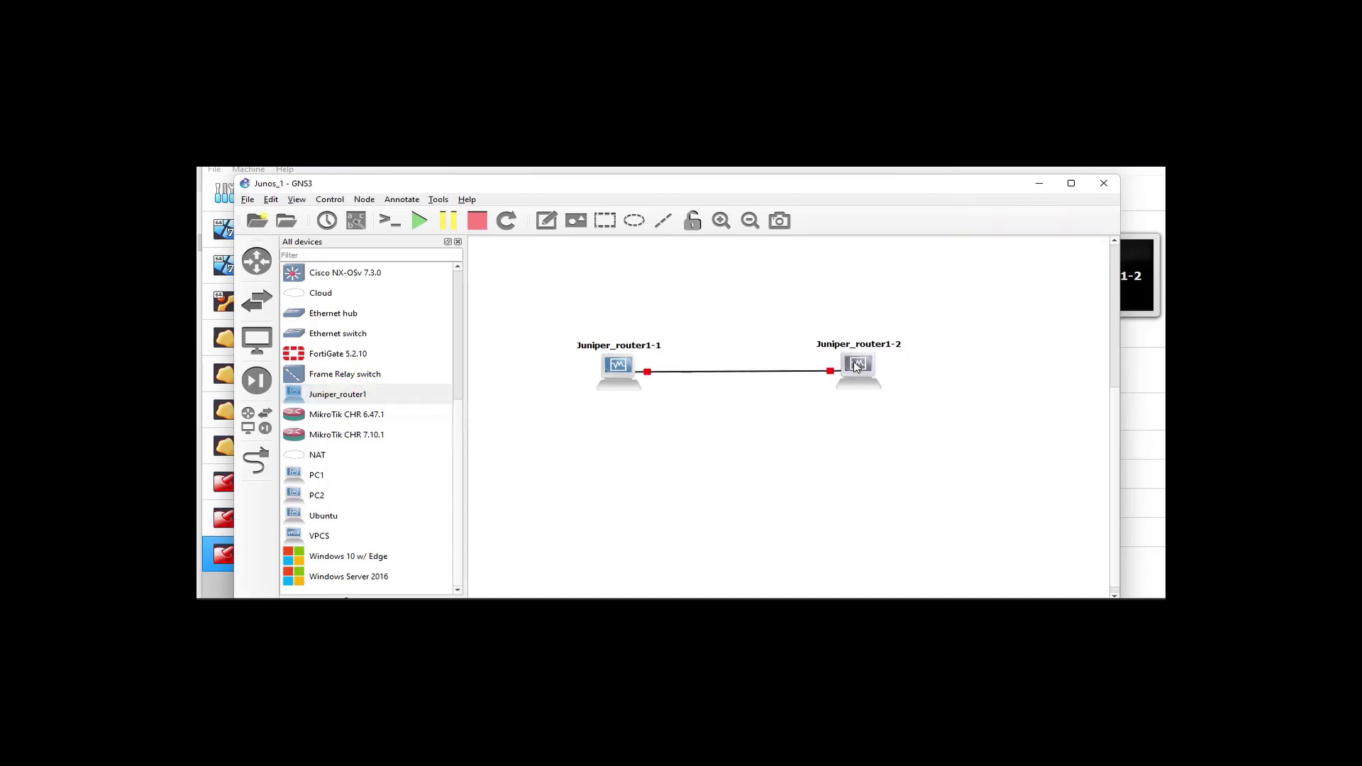
left_click(420, 221)
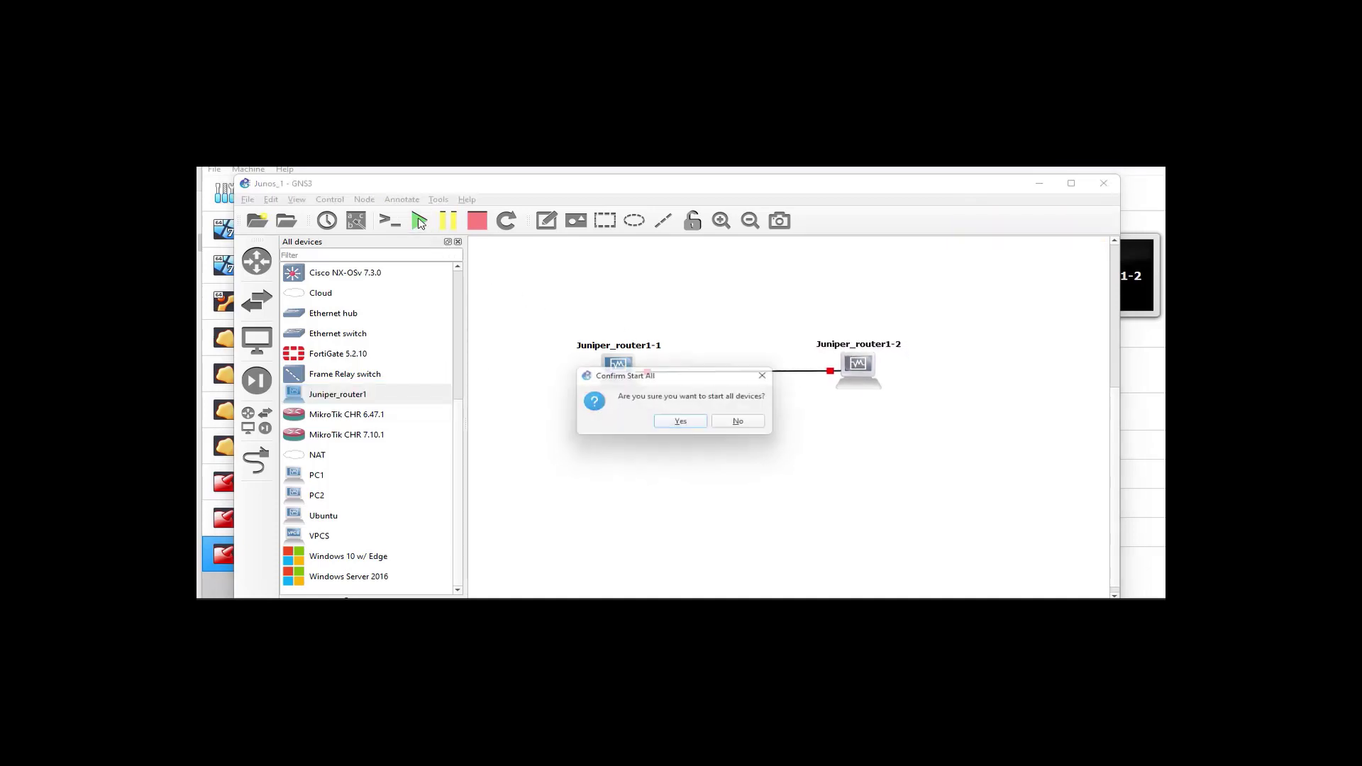
left_click(683, 424)
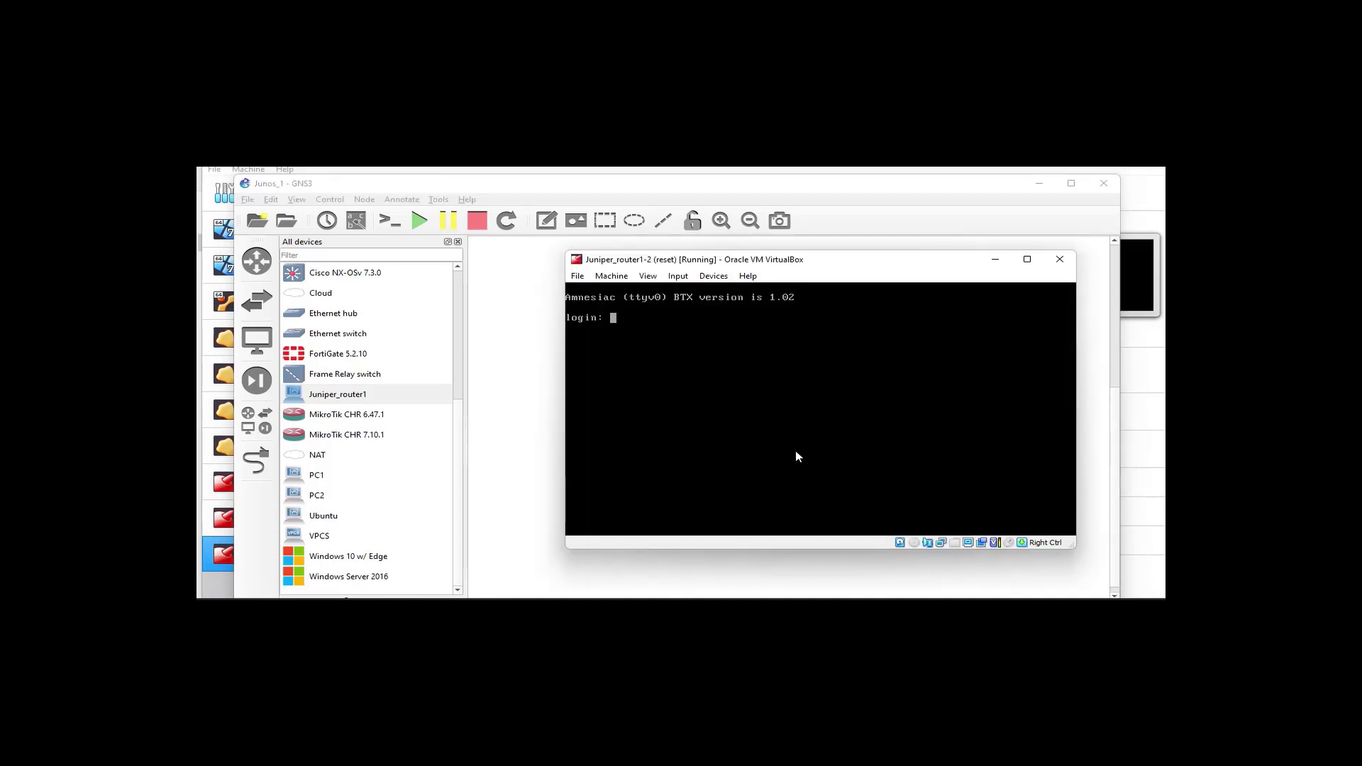
Log in to Juniper_router1-2 as root, start the cli and enter configure private
type("root")
key("Return")
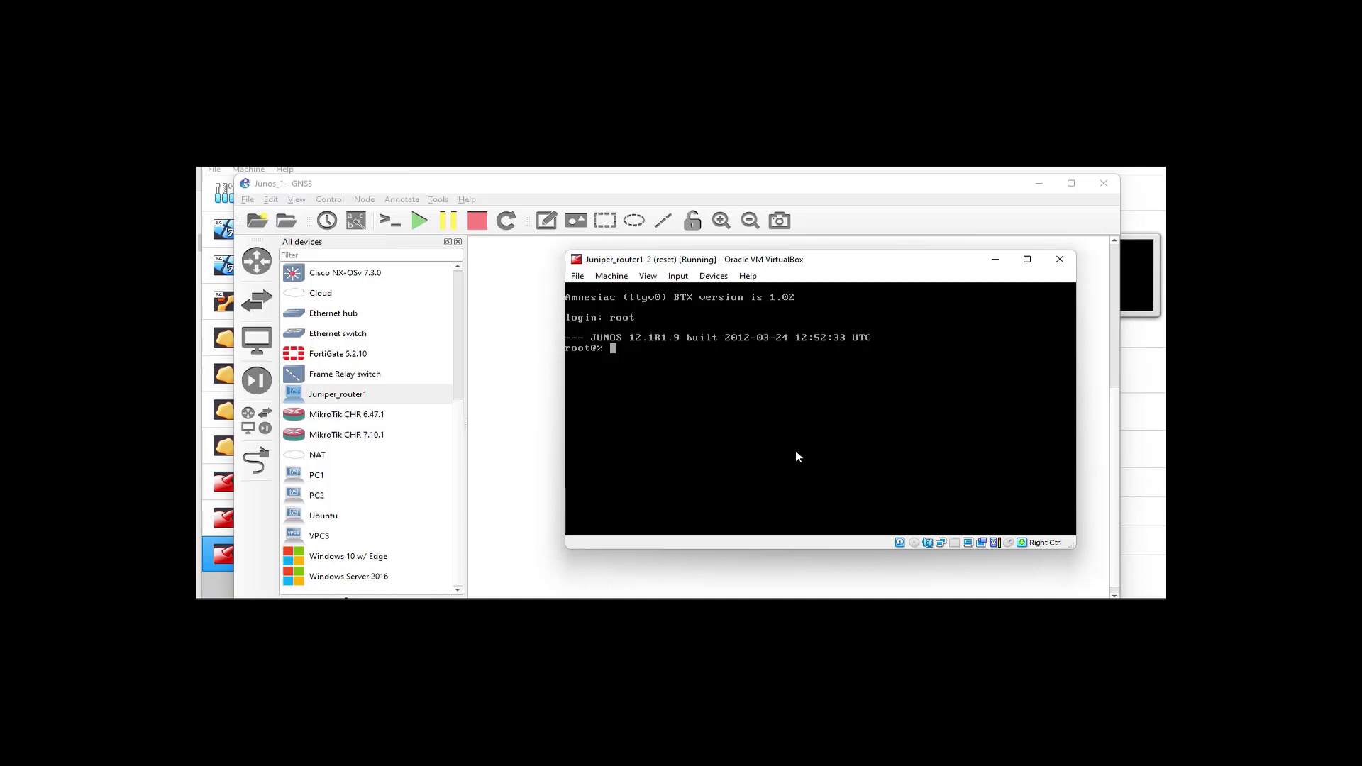
type("cli")
key("Return")
type("configure private")
key("Return")
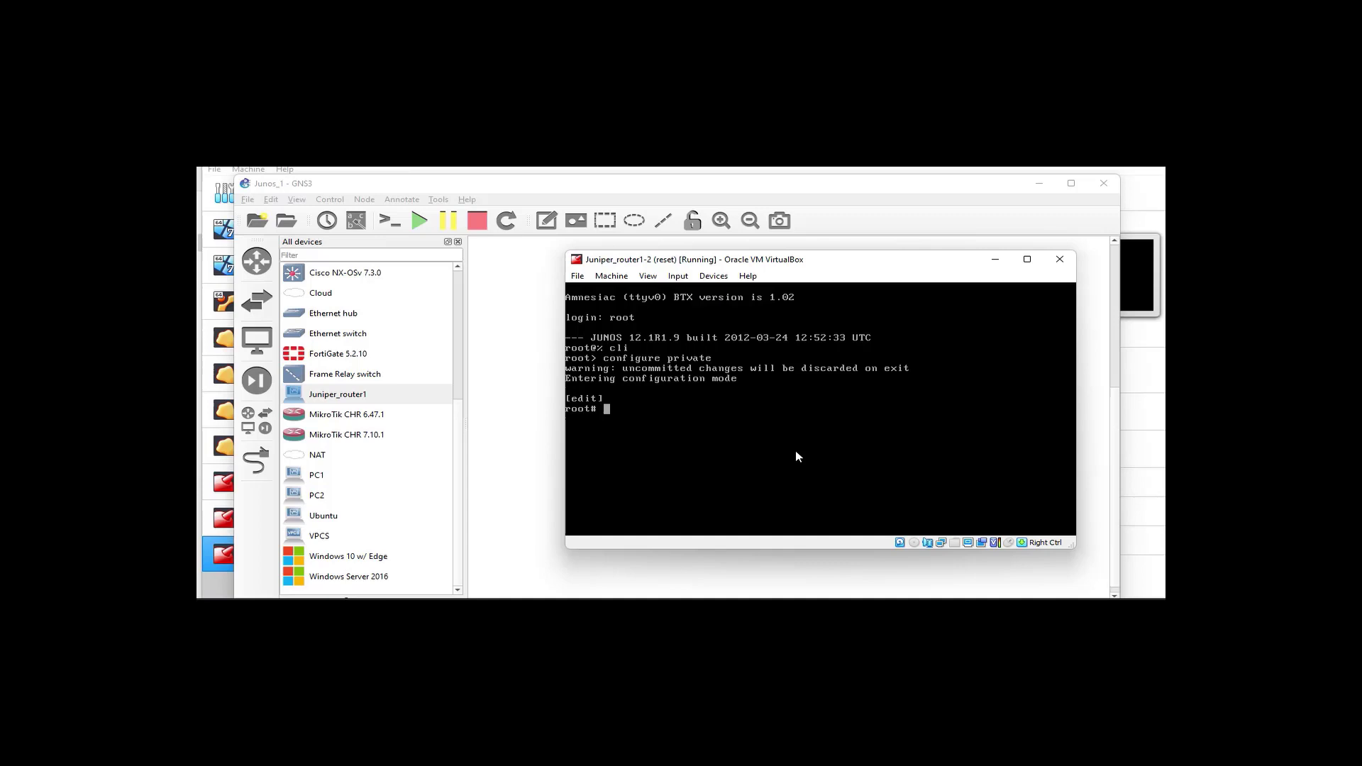
Quit configuration, list interfaces with show interfaces terse, then re-enter configure private
type("quit")
key("Return")
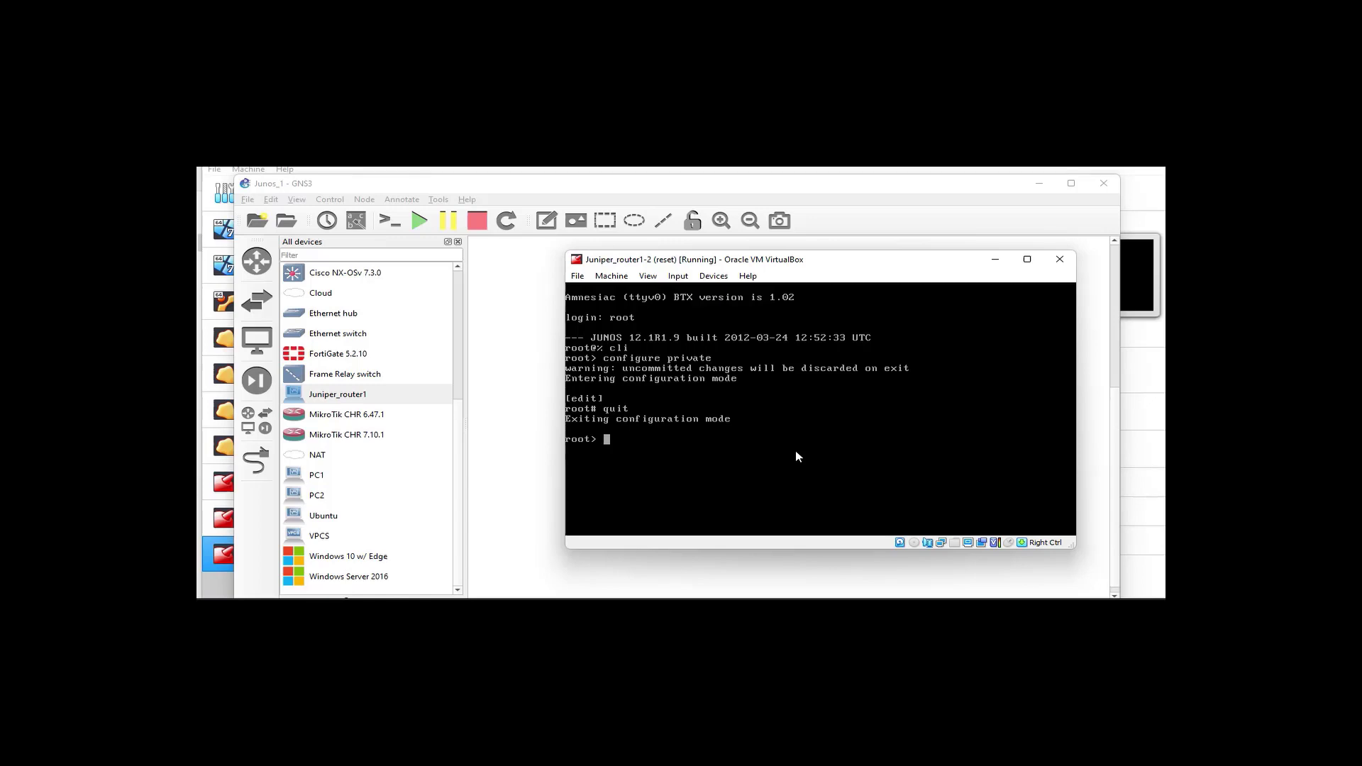
type("show interfaces terse")
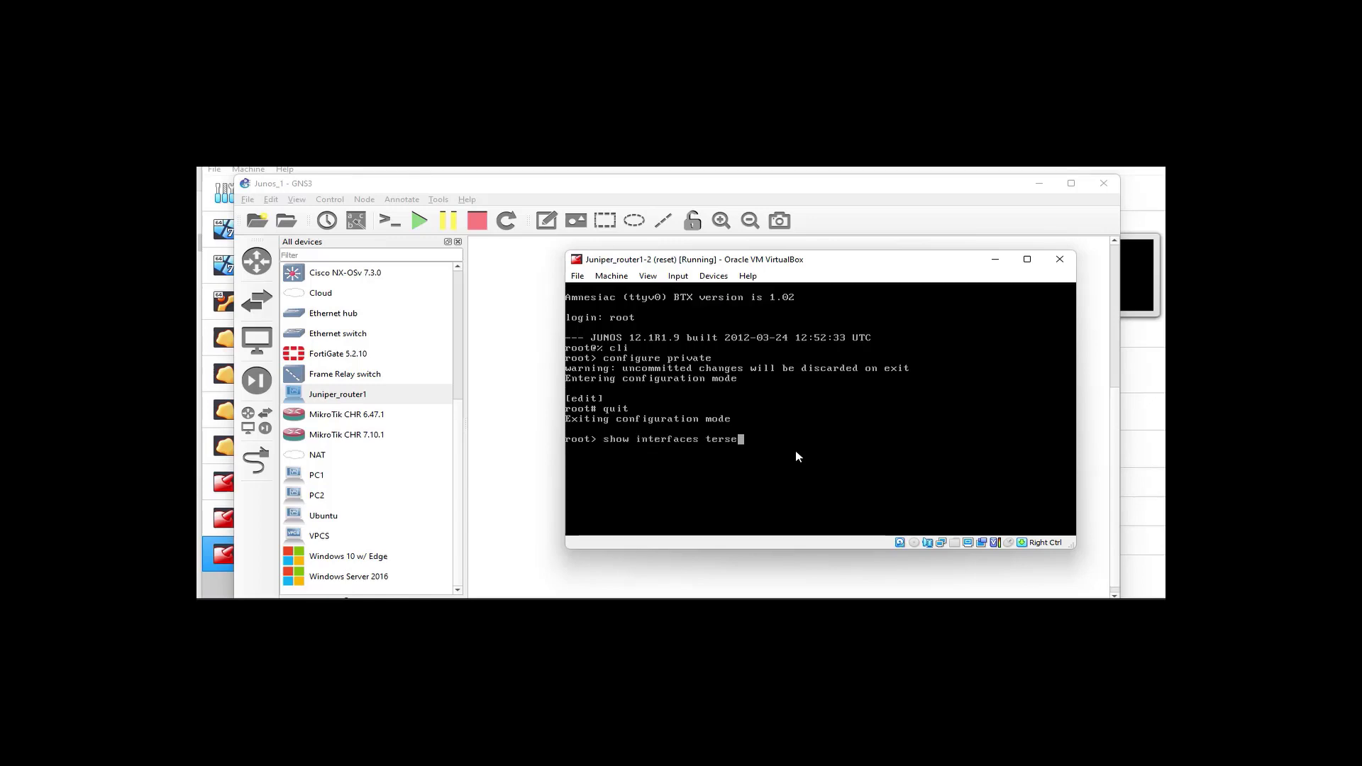
key("Return")
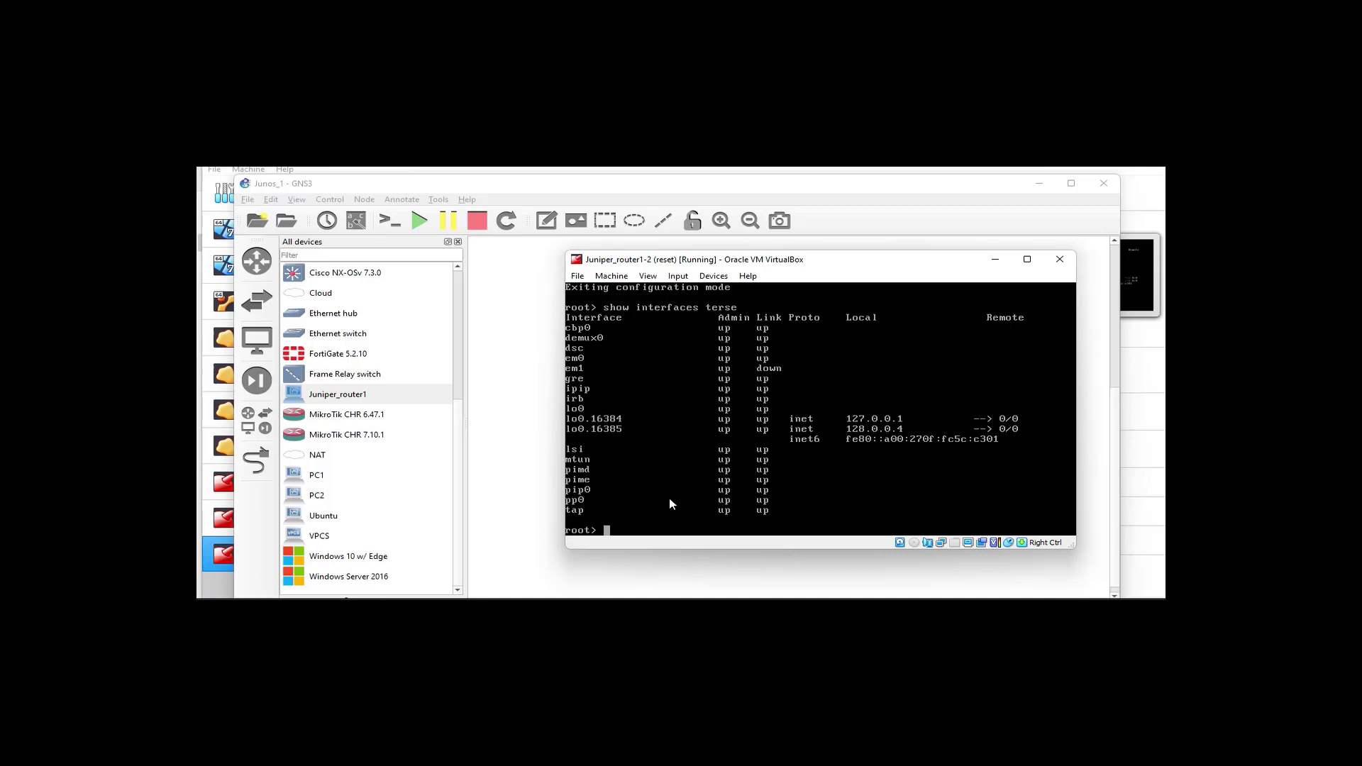
type("configure private")
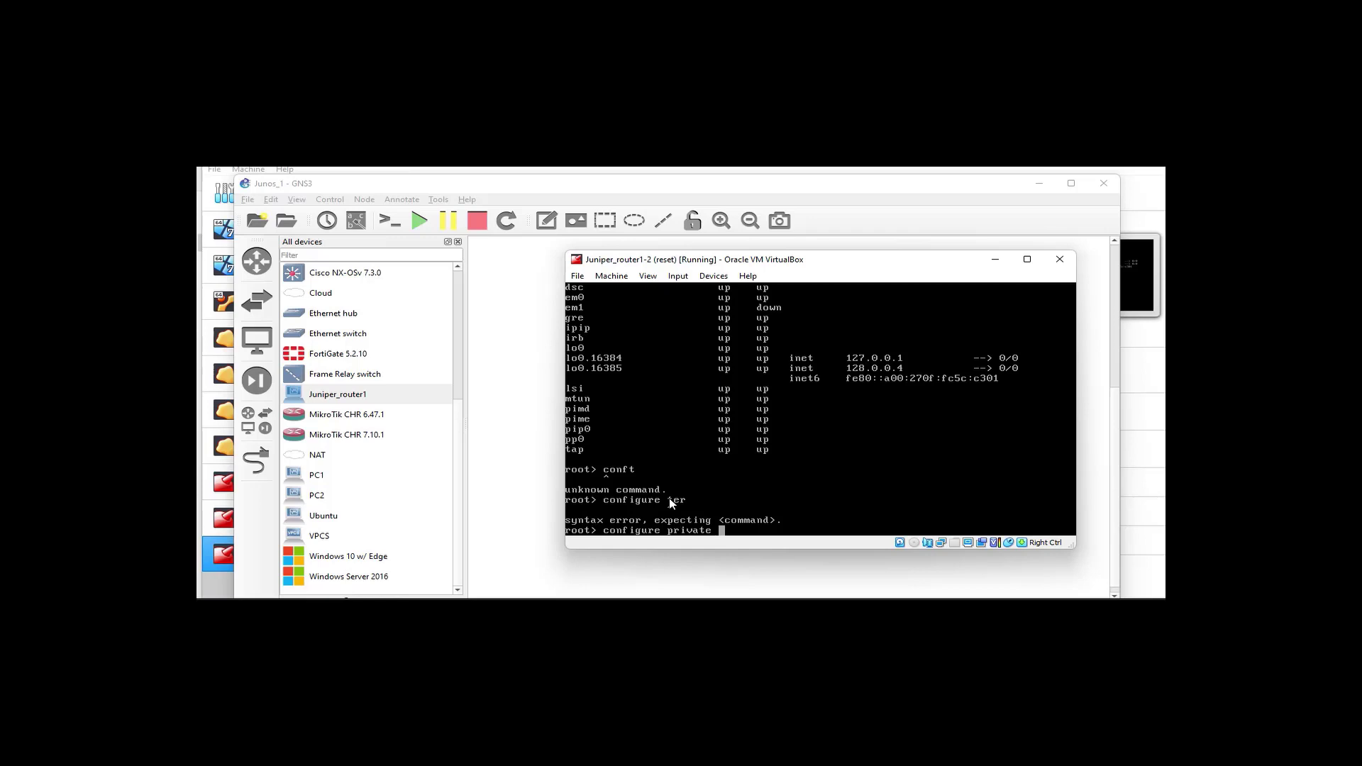
key("Return")
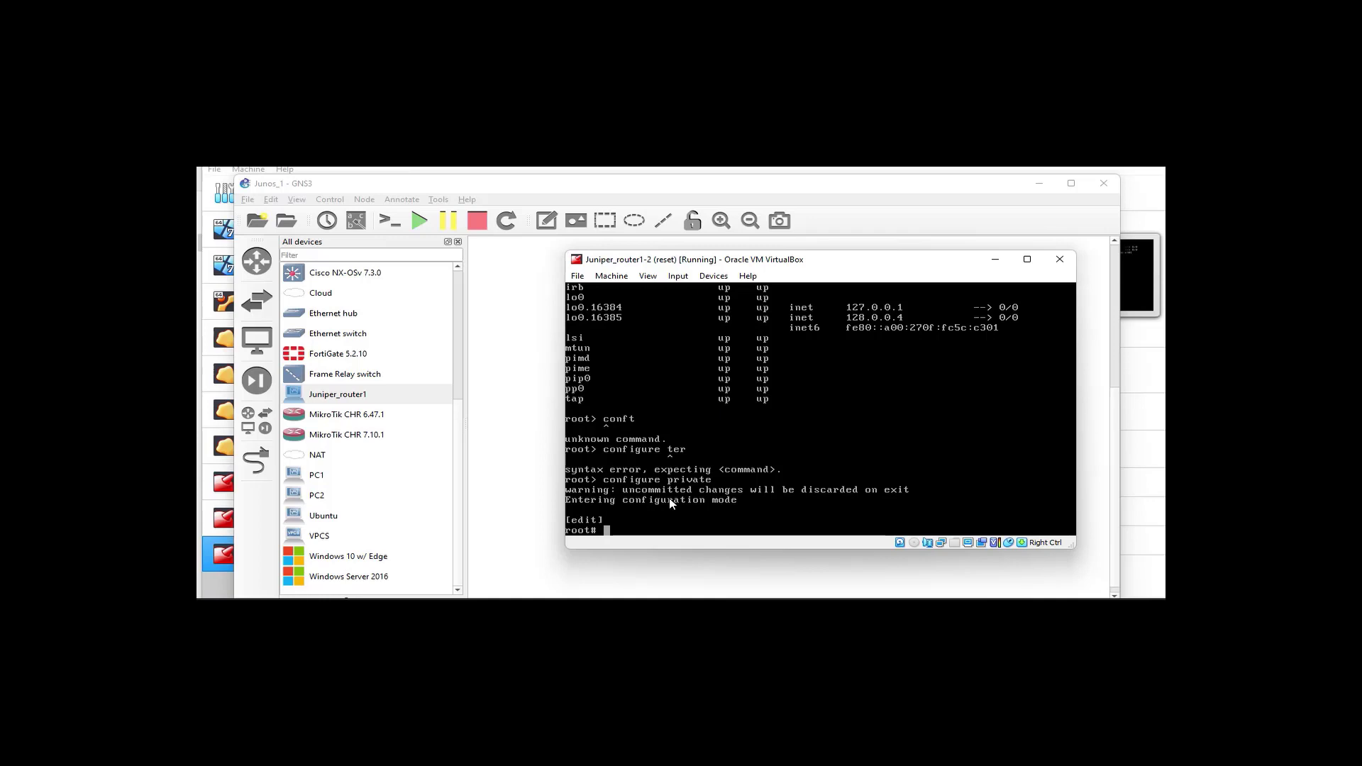
Set the root-authentication plain-text-password on Juniper_router1-2
type("set system ")
type("roo")
key("Tab")
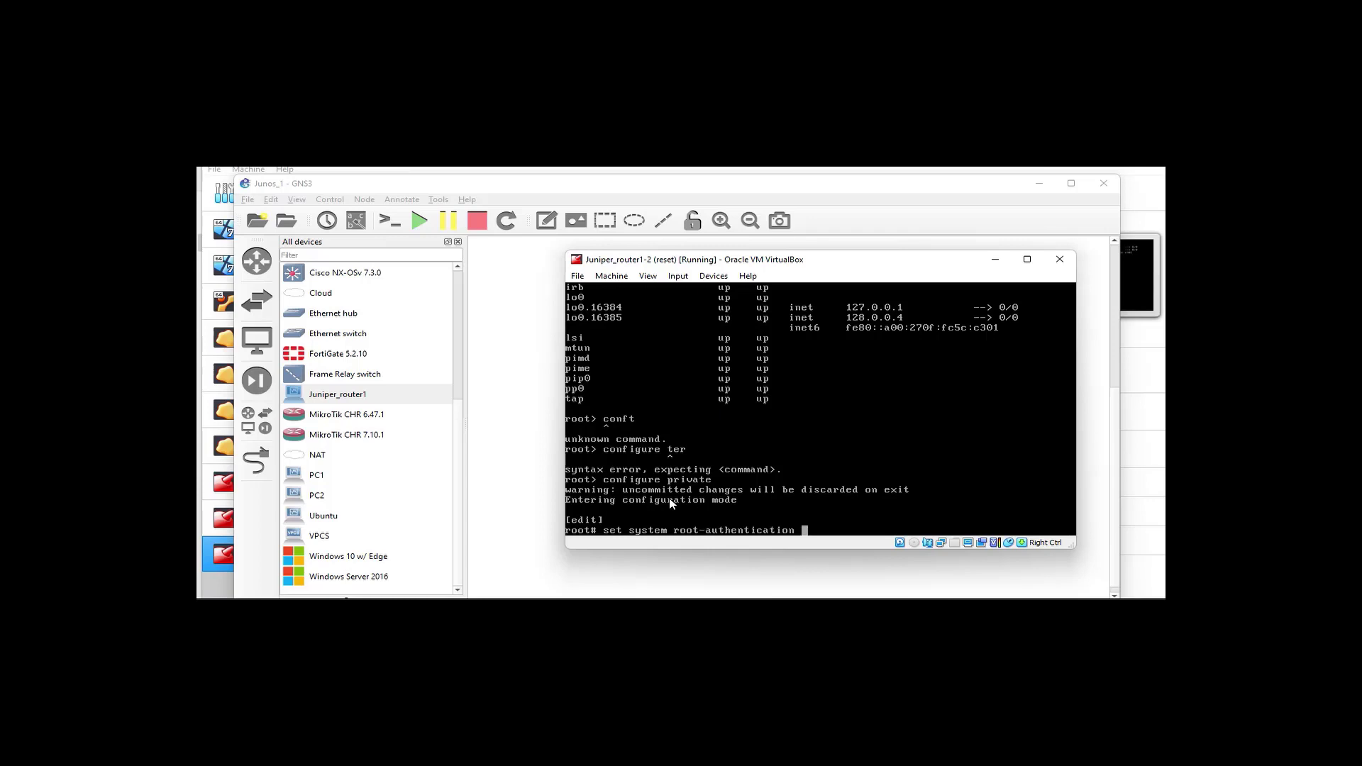
type("pl")
key("Tab")
key("Return")
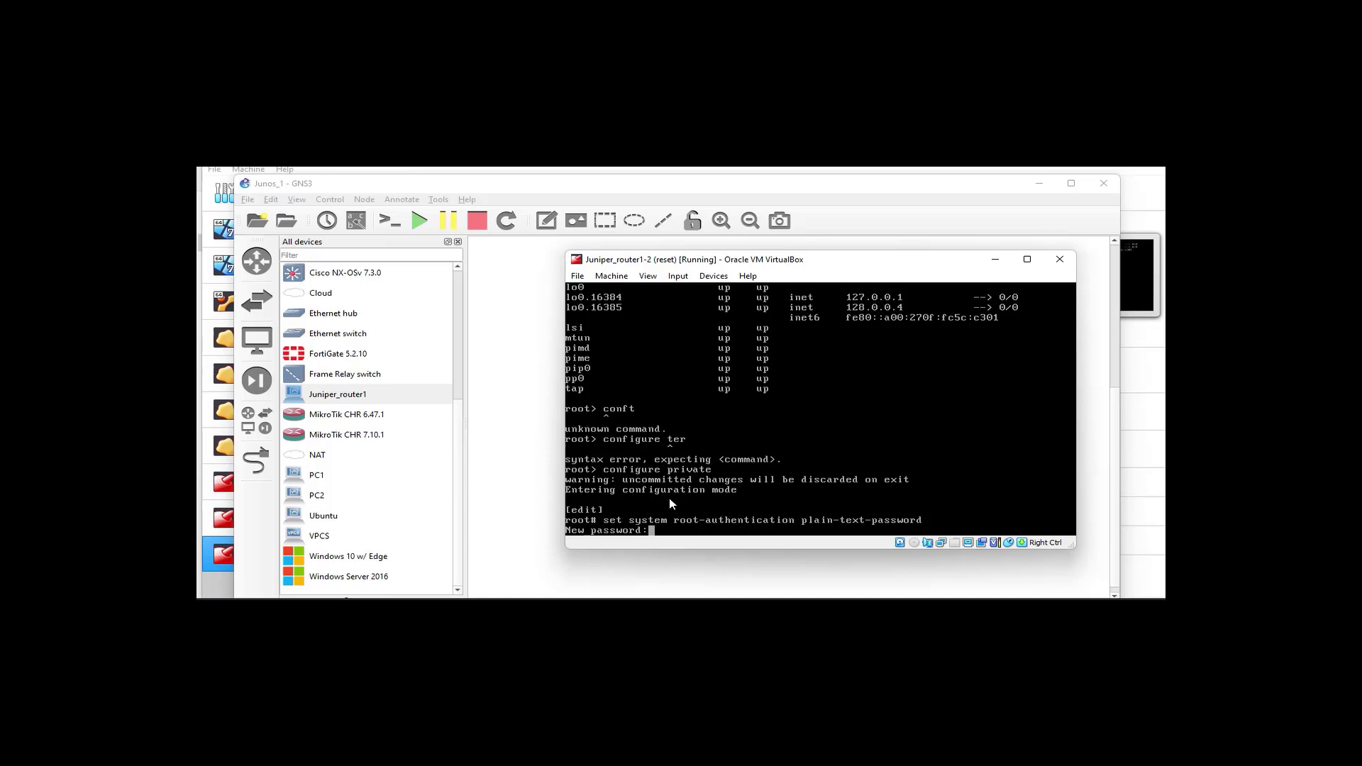
key("Return")
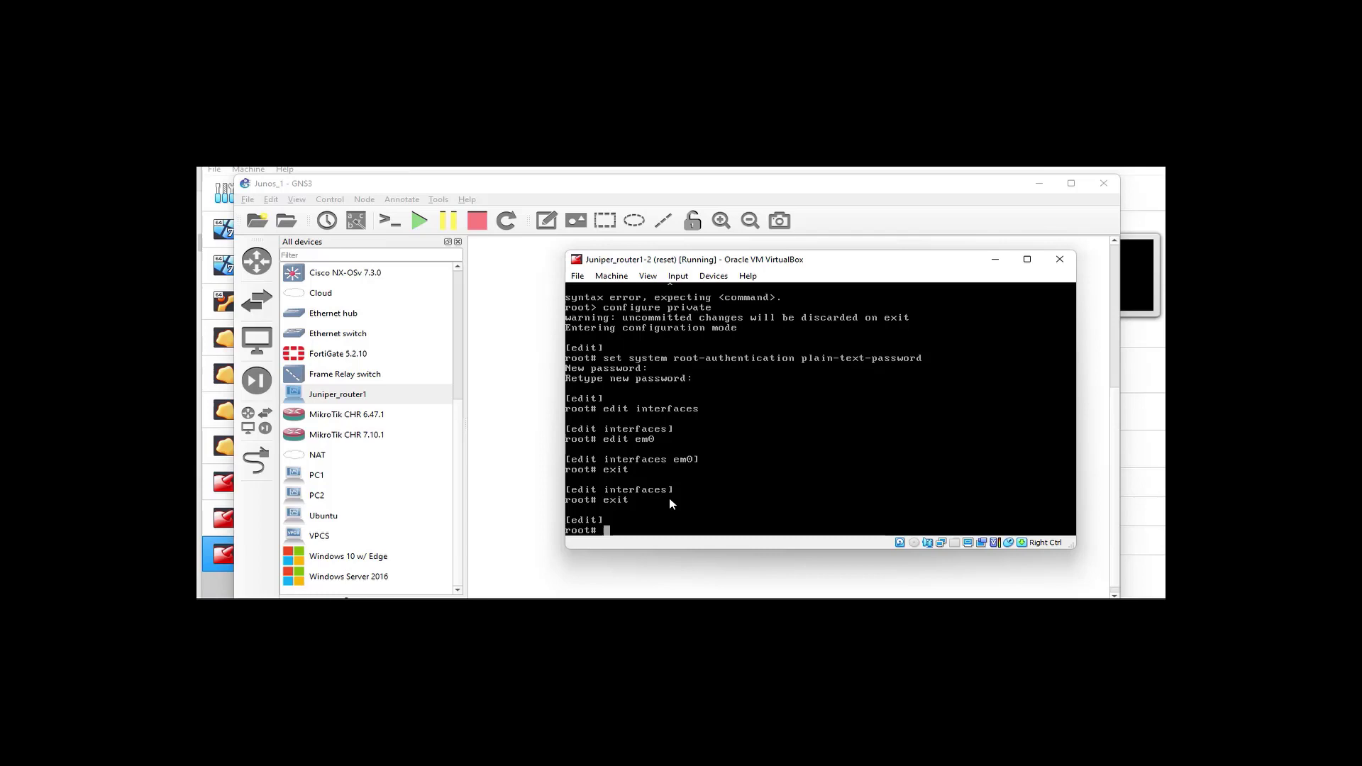
Move into the interfaces configuration and begin editing em0
type("edit interfaces")
key("Return")
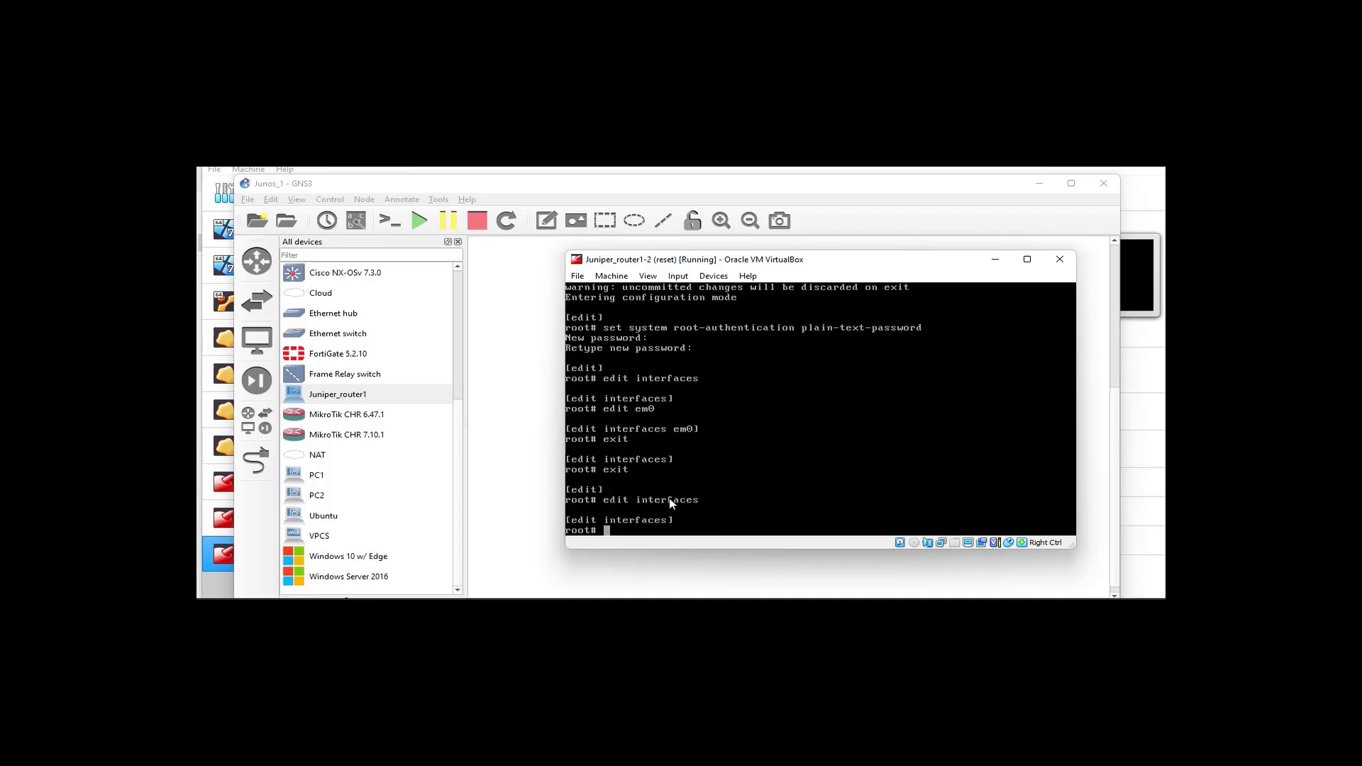
type("edit em0")
Assign 192.168.1.1/30 to em0 unit 0 and show the interface configuration
key("Return")
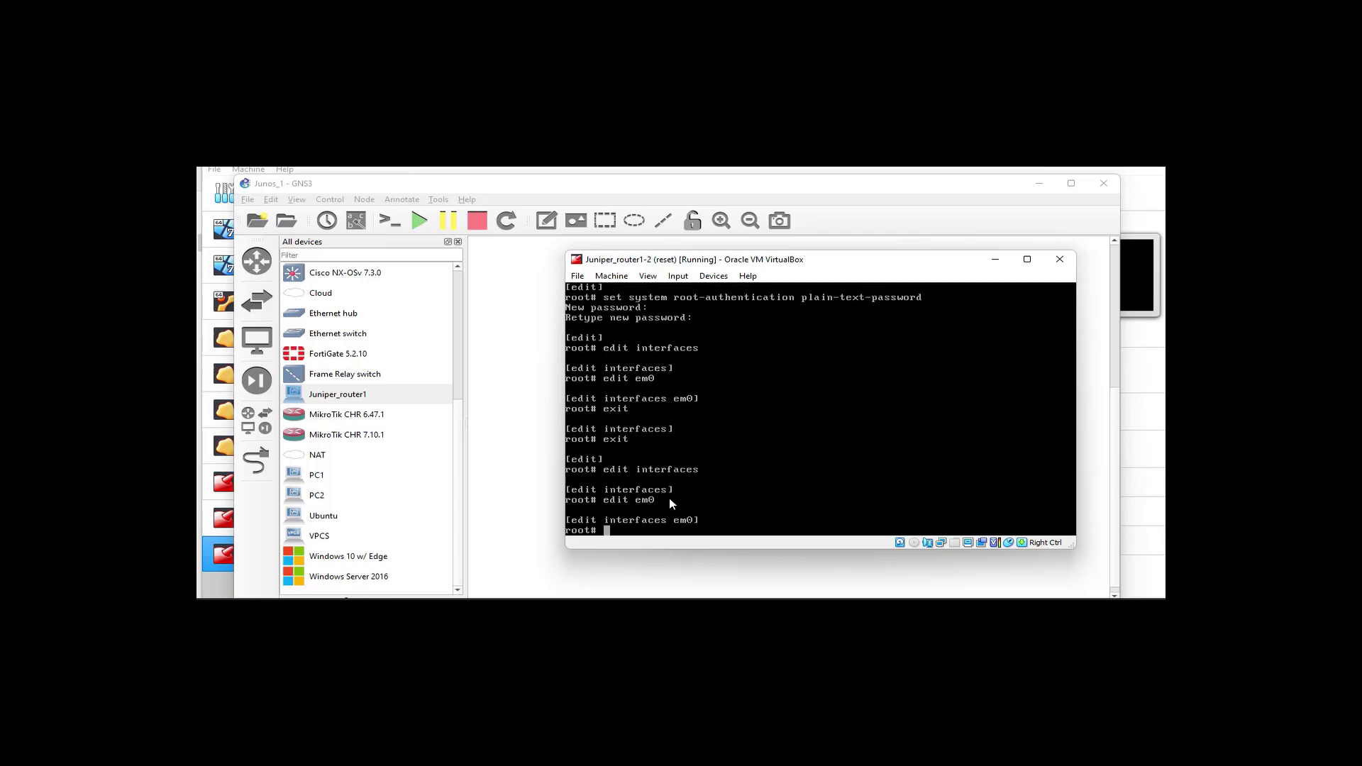
type("set unit 0 family inet address 19")
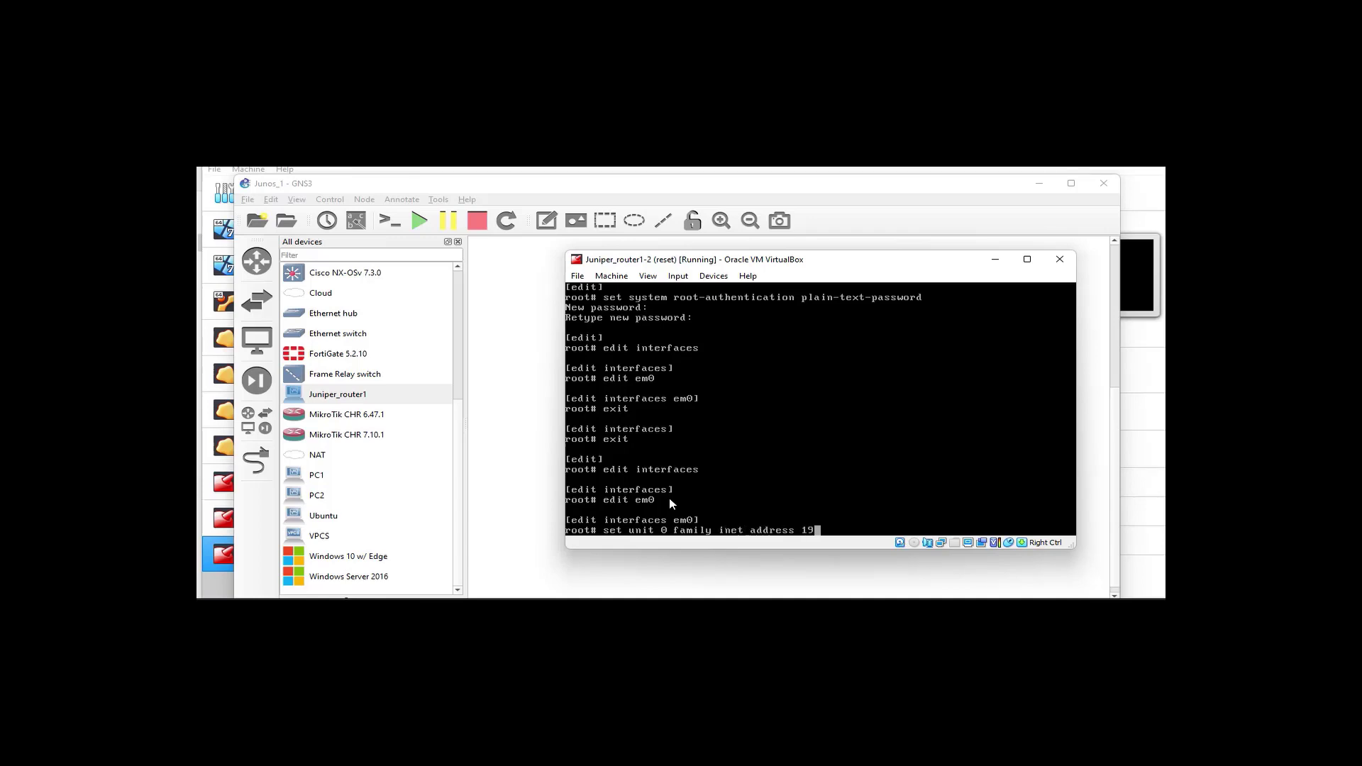
type("2.168.1.1/30")
key("Return")
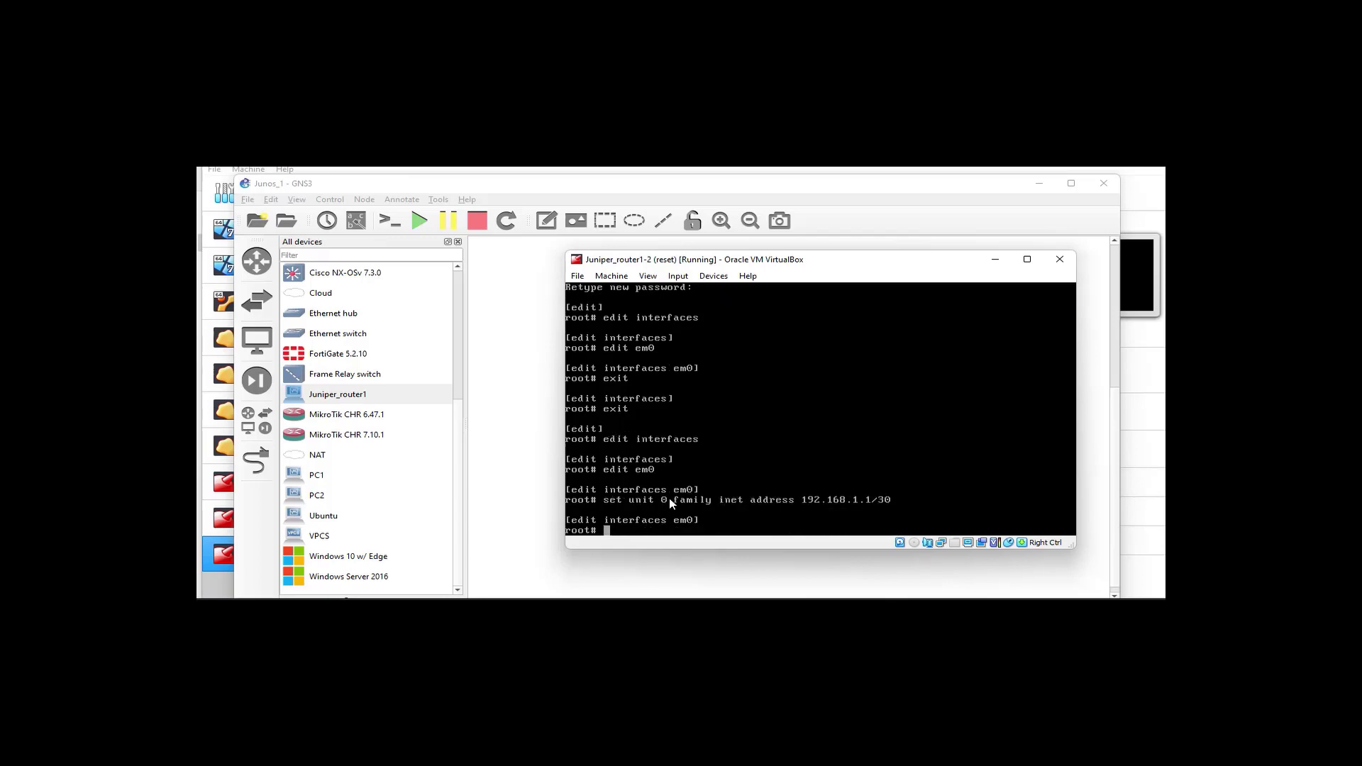
type("show")
key("Return")
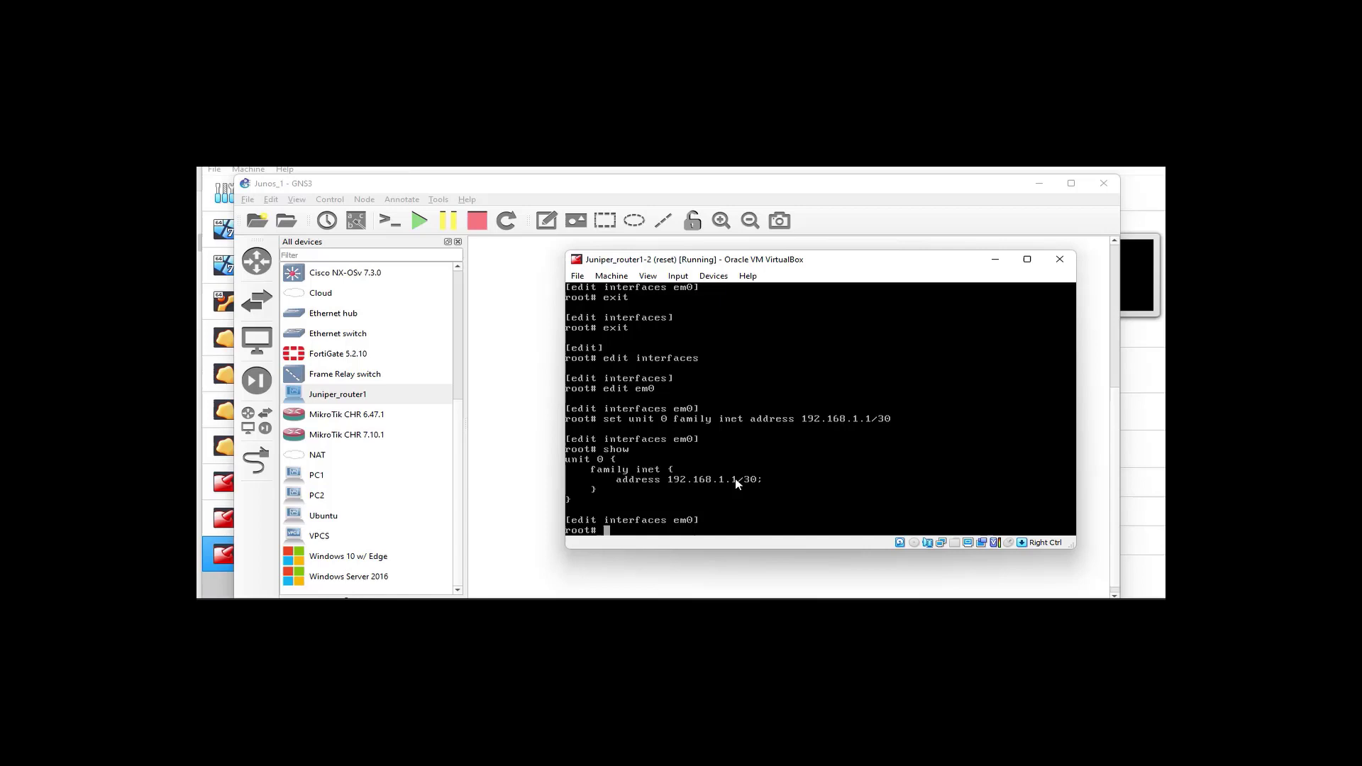
Give em0 the description WAN, exit to the top level, and commit
type("set description WAN")
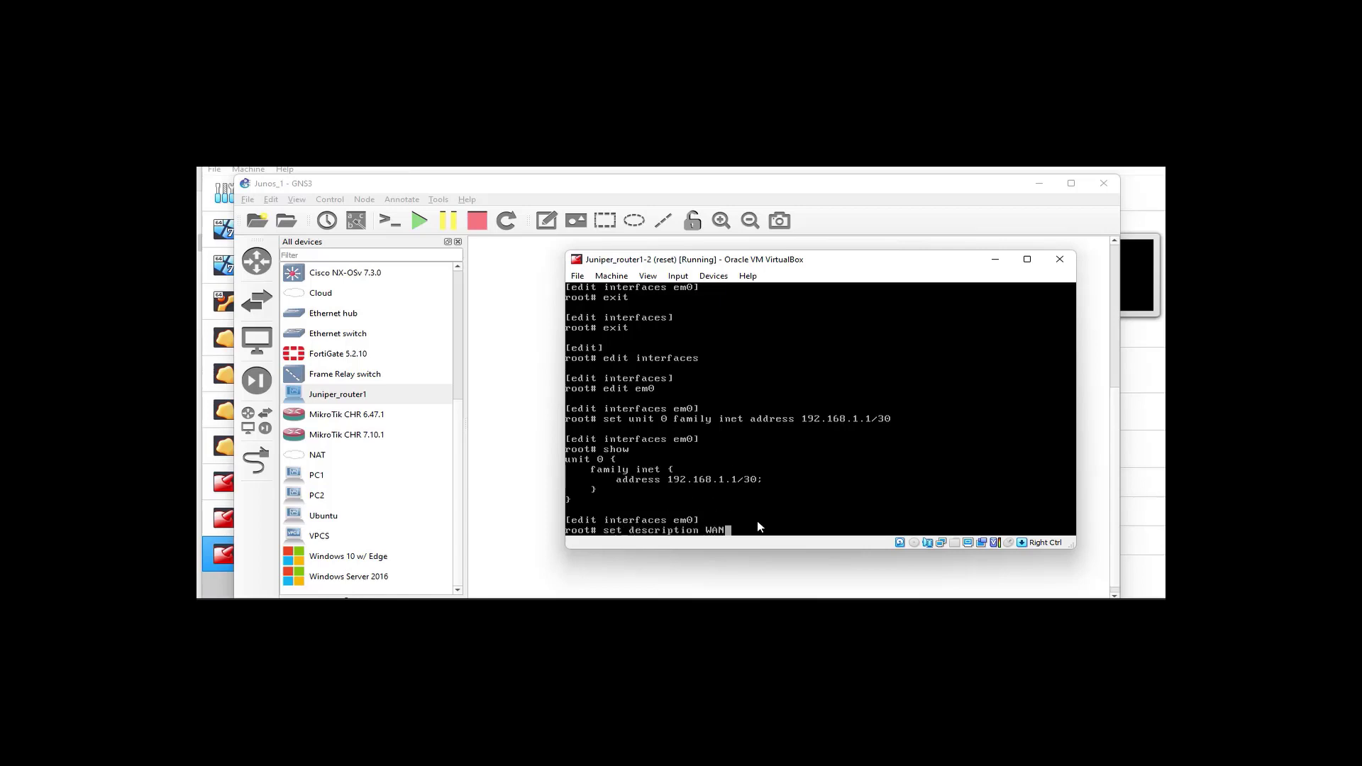
key("Return")
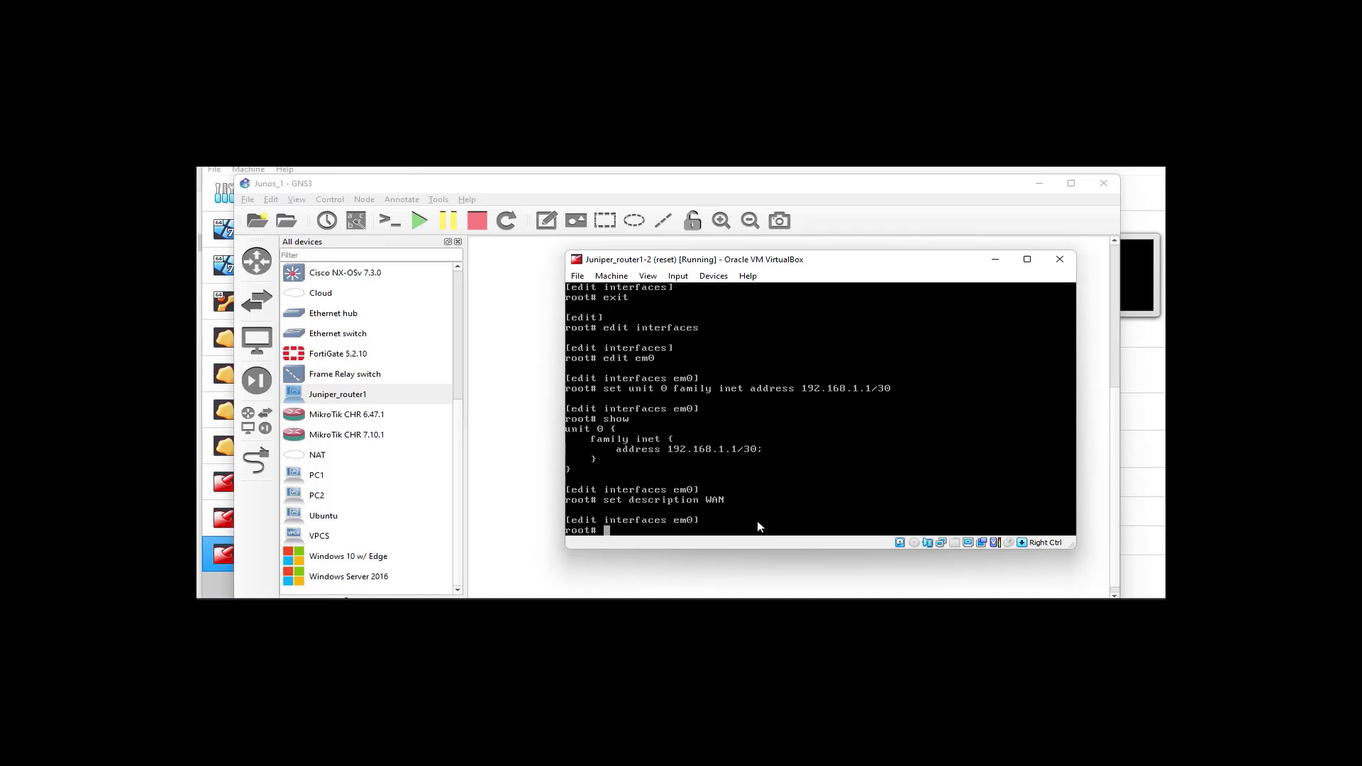
type("exit")
key("Return")
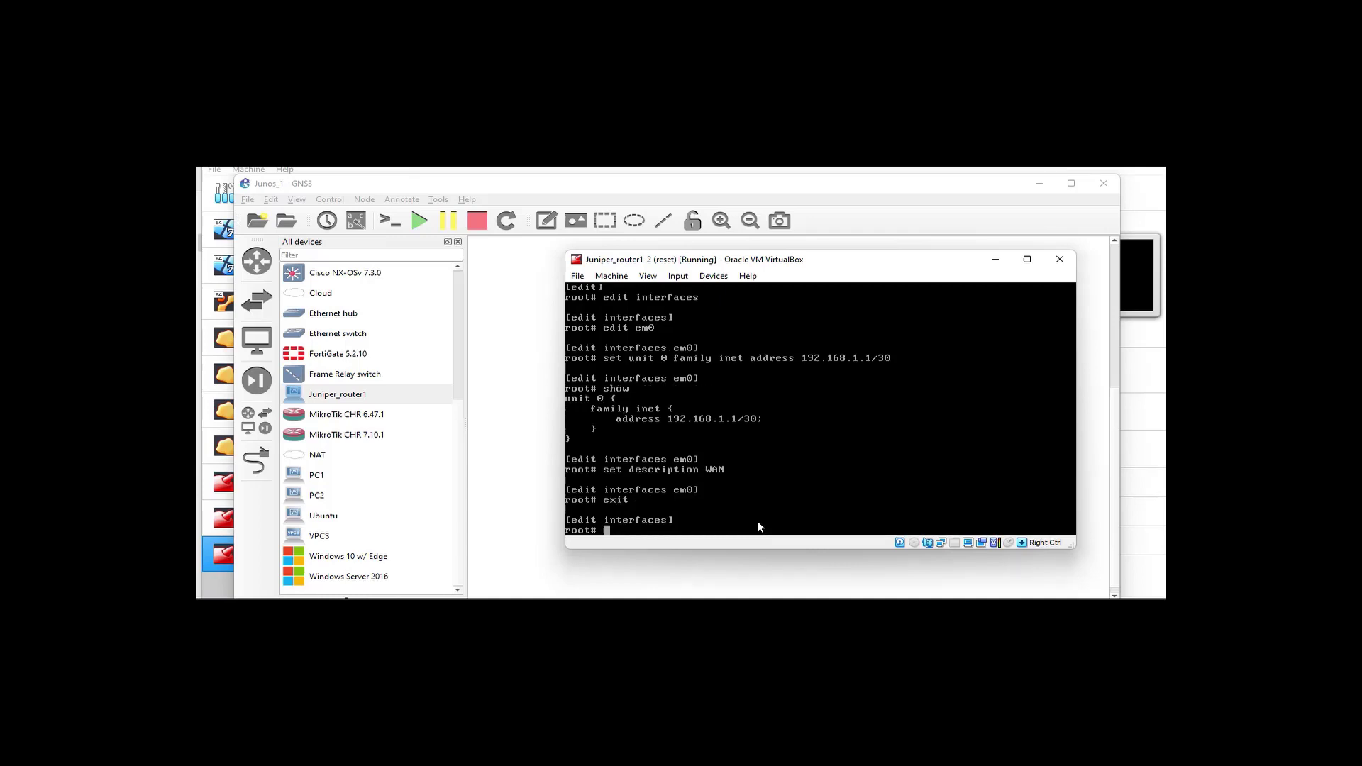
type("exit")
key("Return")
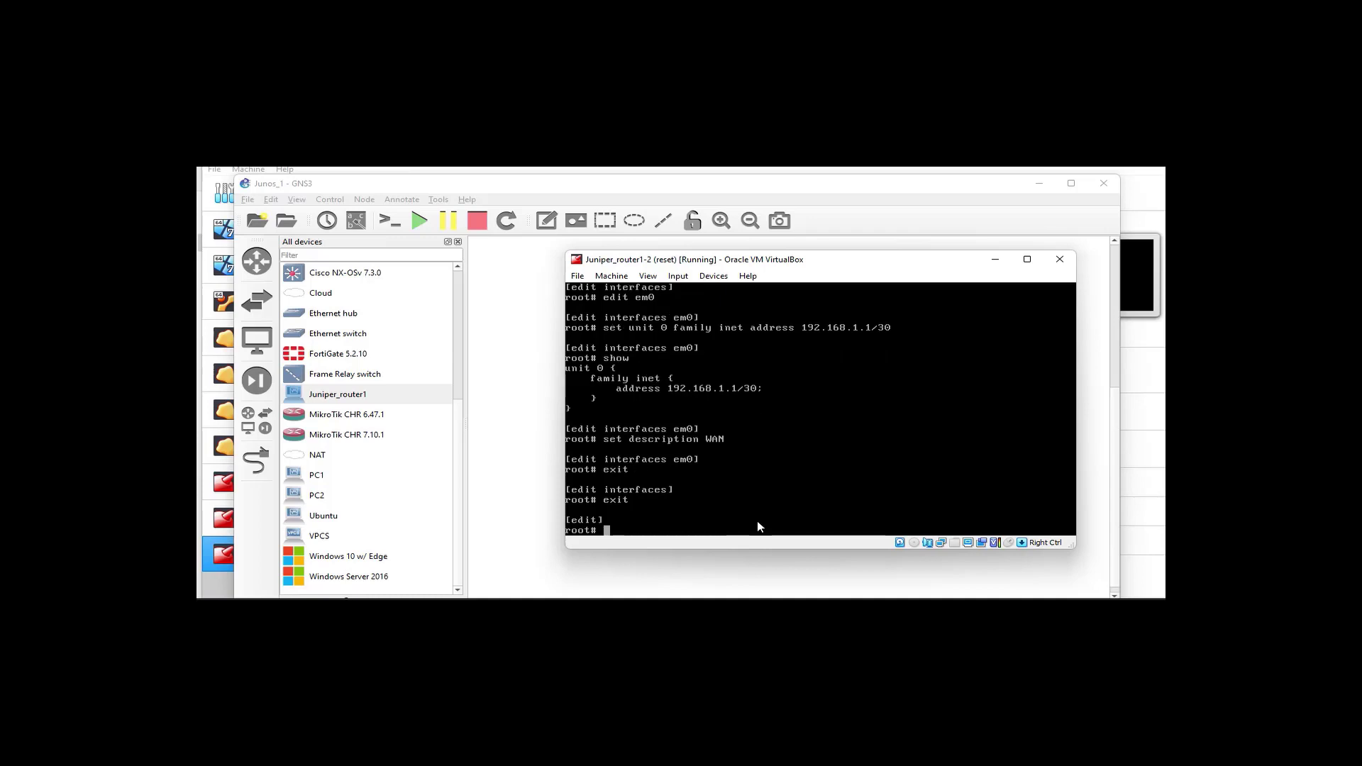
type("commit")
key("Return")
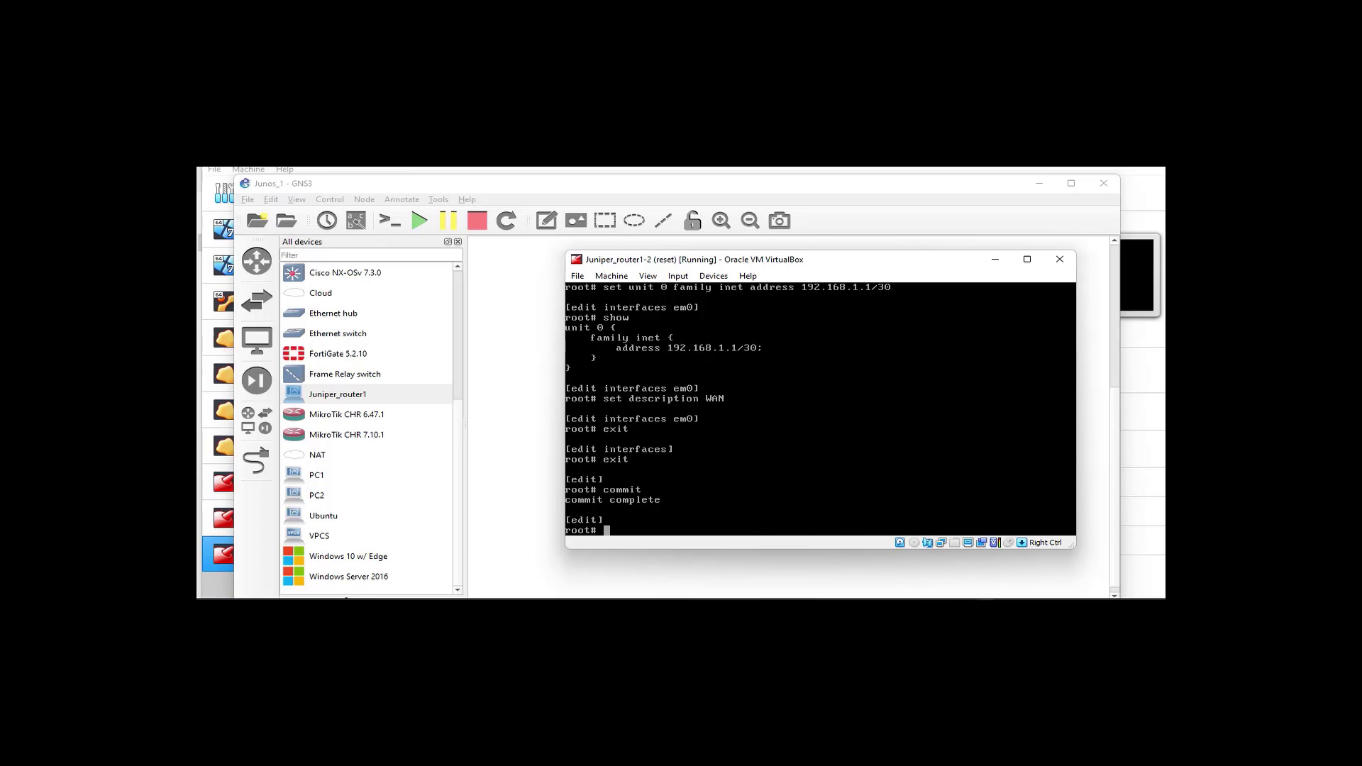
Switch to Juniper_router1-1's console, log in as root and start the cli
left_click(1000, 556)
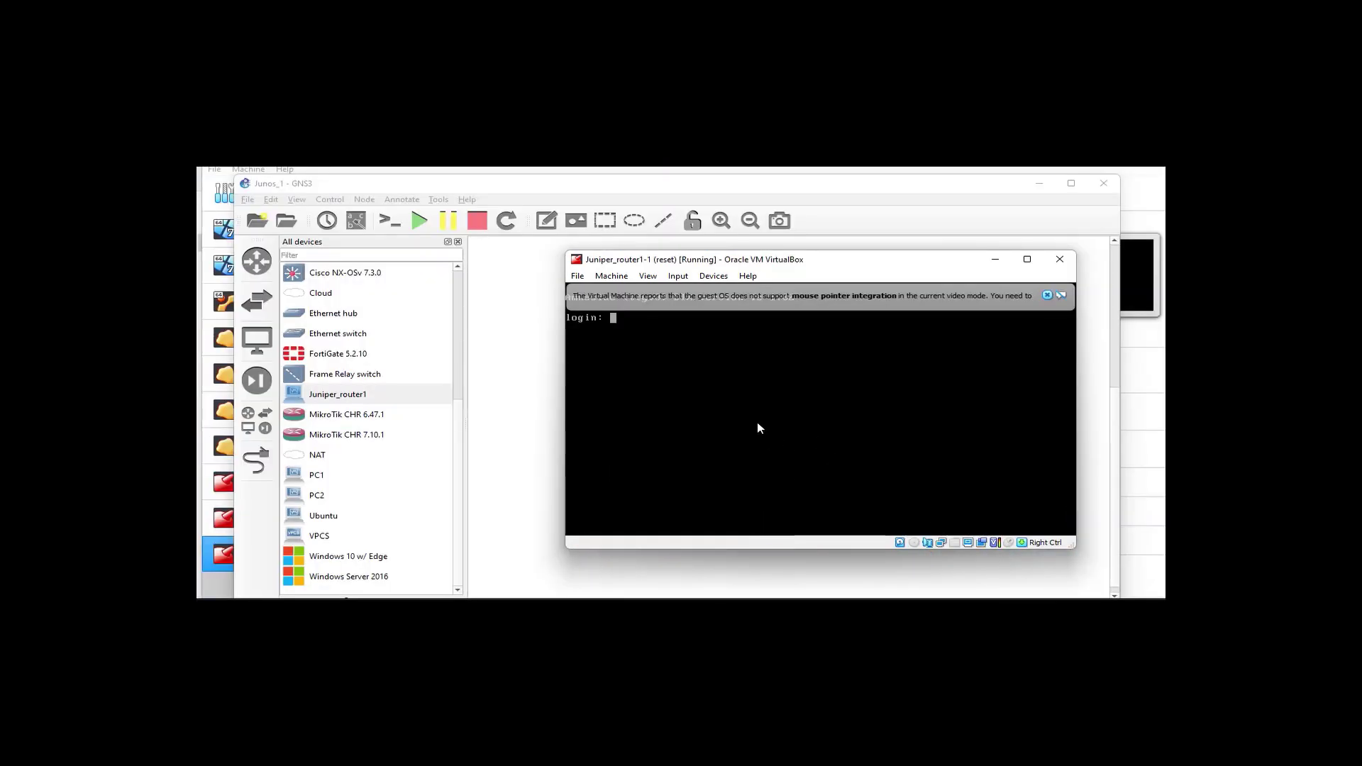
type("root")
key("Return")
key("Return")
type("cli")
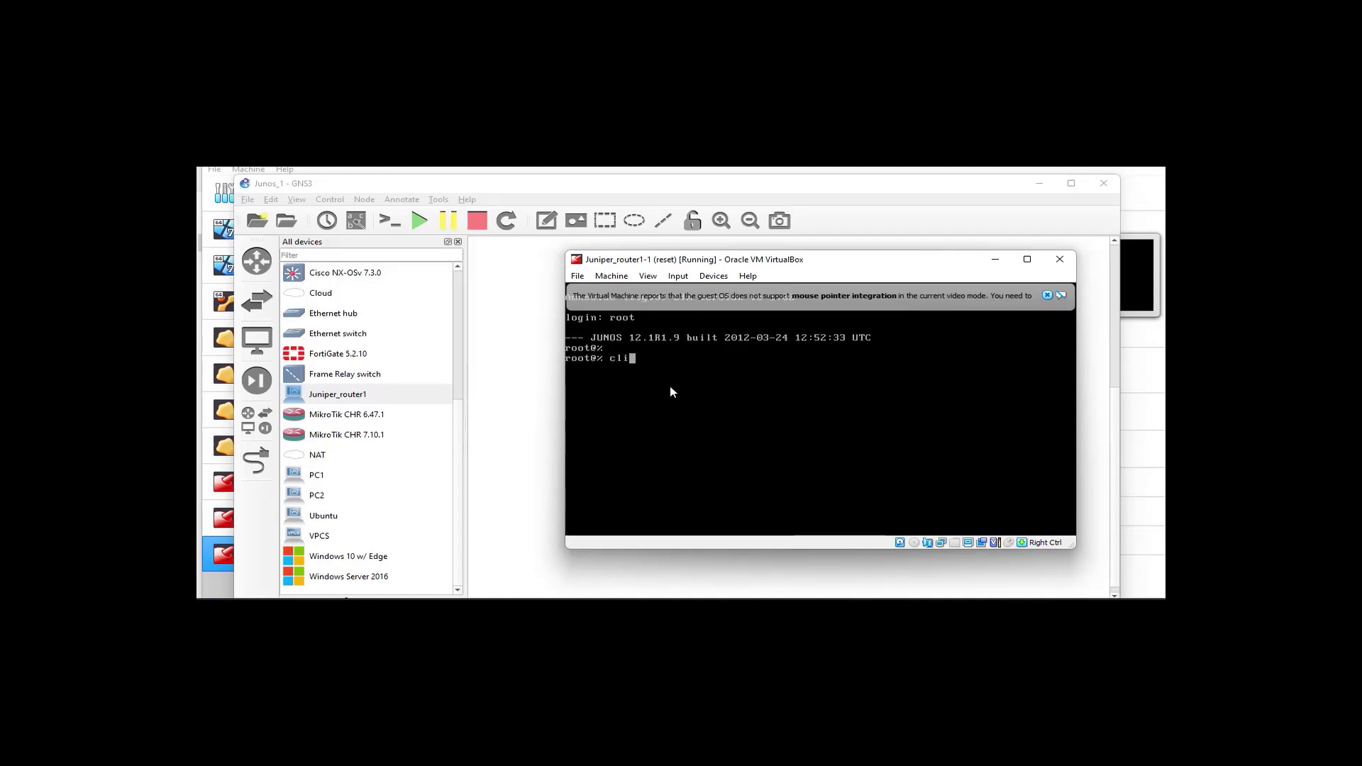
List interfaces with show interfaces terse and enter configure private
key("Return")
type("show interfaces terse")
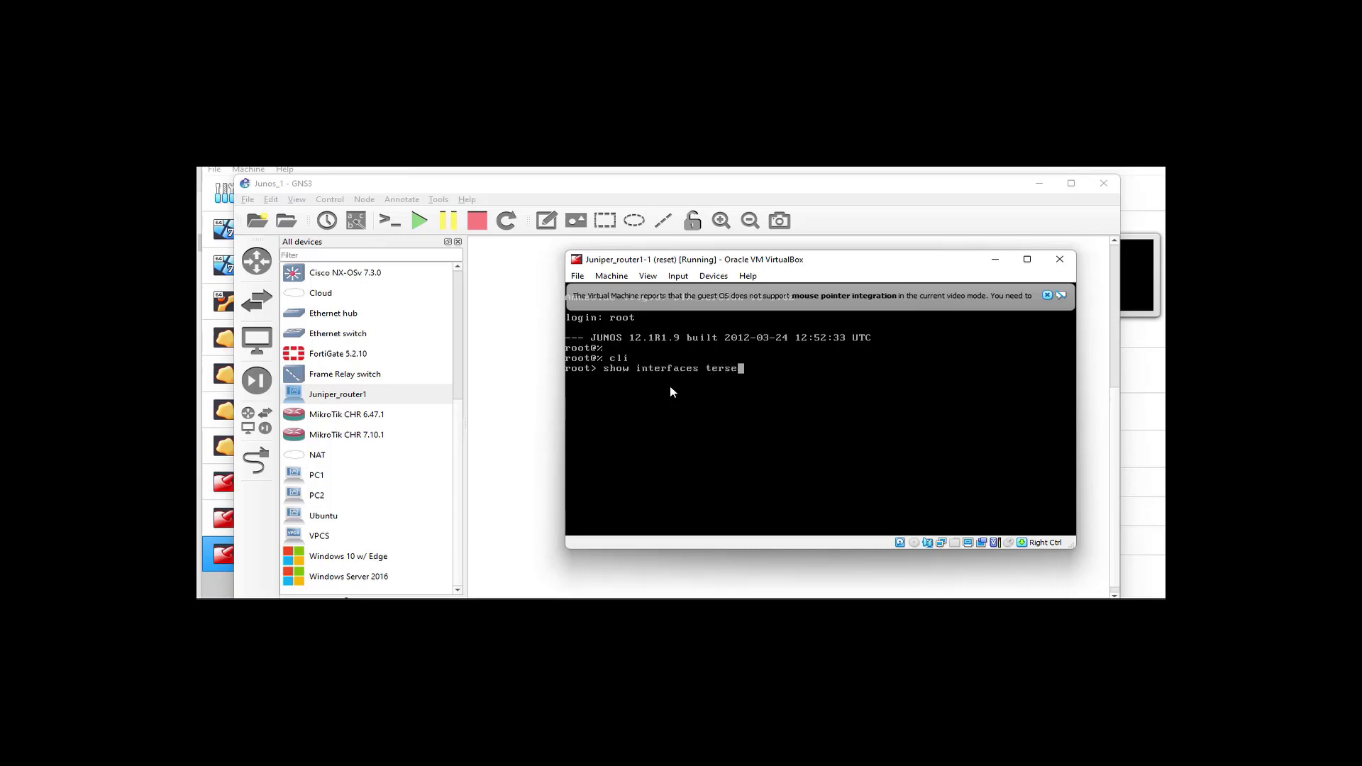
key("Return")
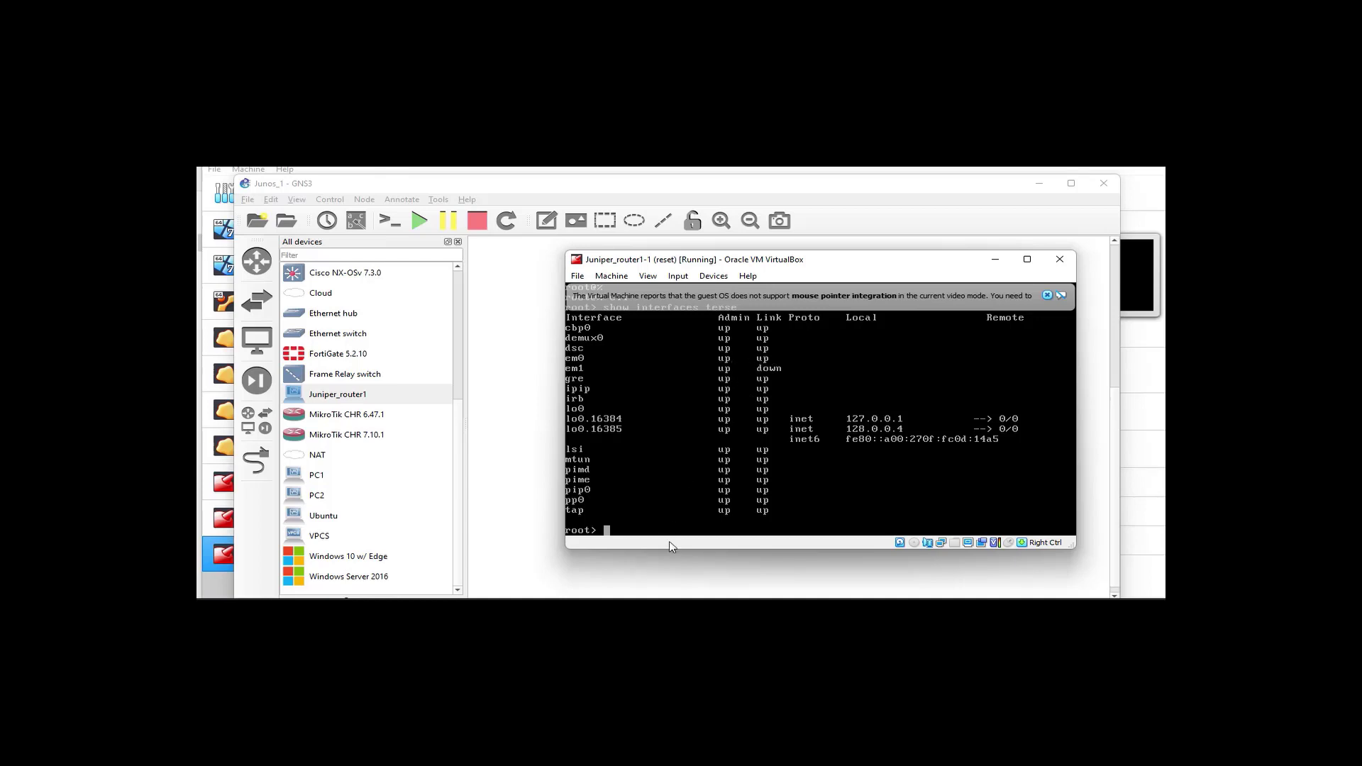
type("configure private")
key("Return")
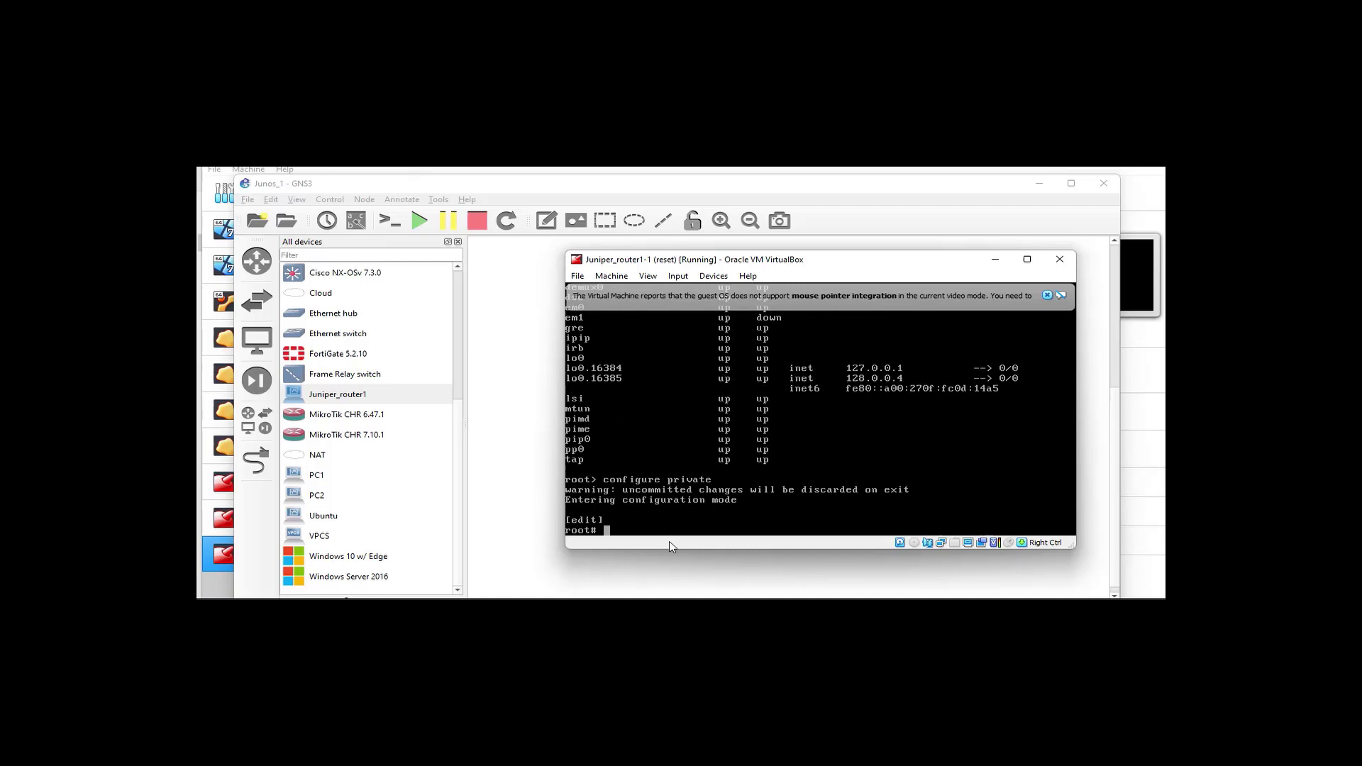
Set and confirm the root-authentication plain-text-password on Juniper_router1-1
type("set system root-authentication plain-text-password")
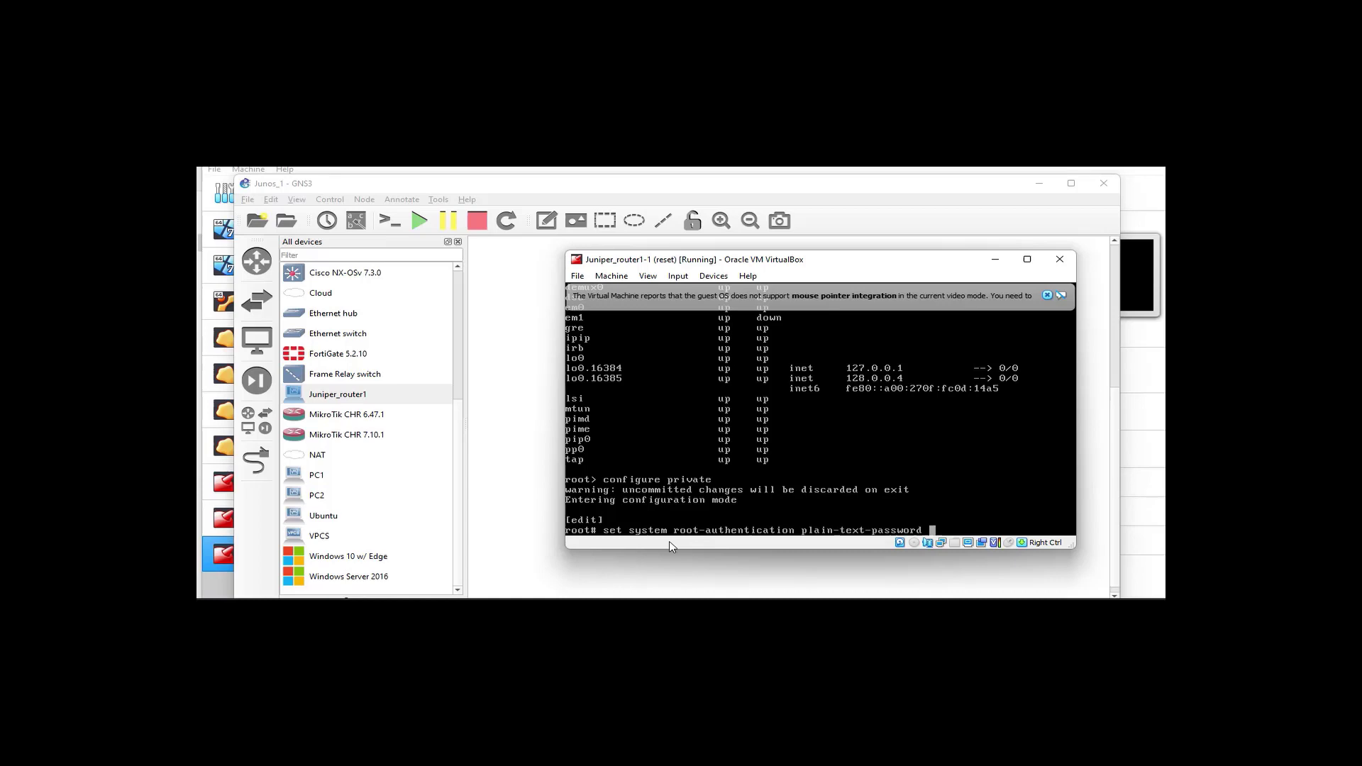
key("Return")
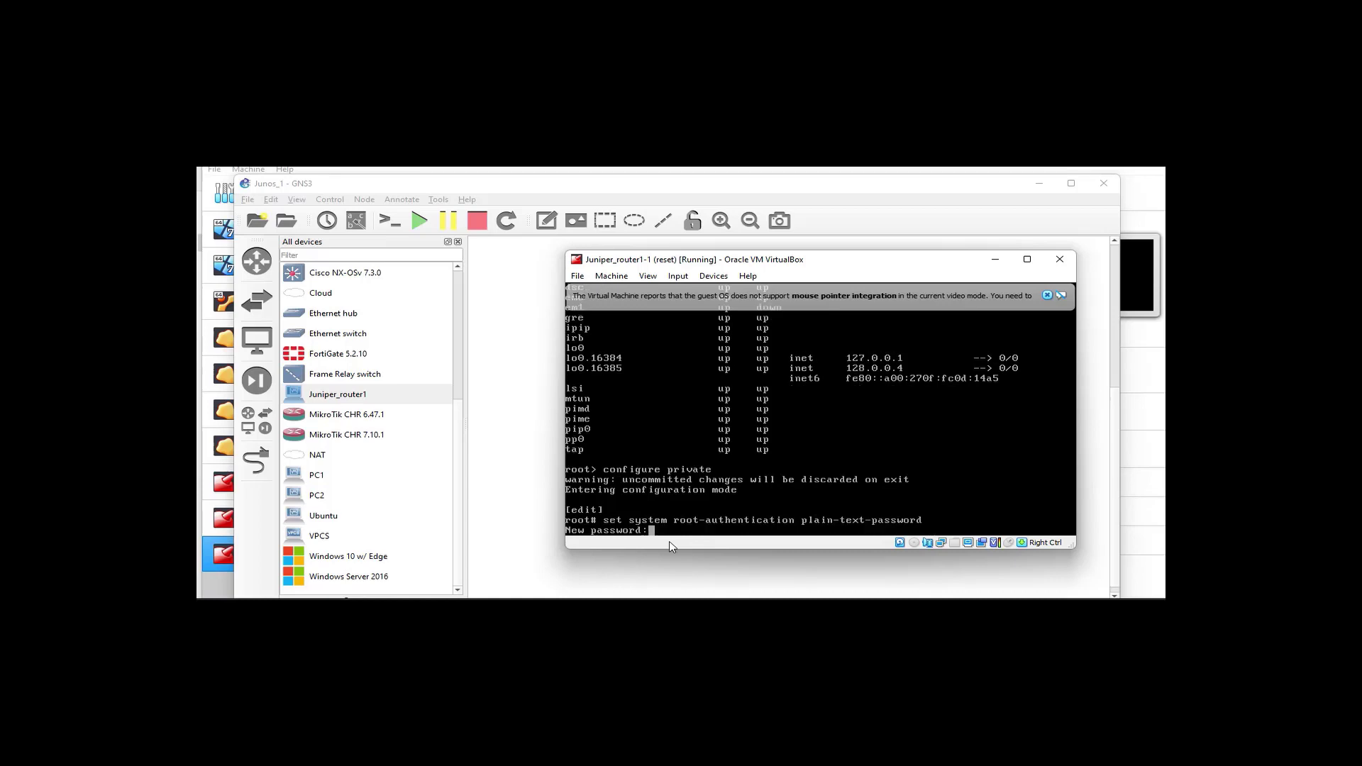
key("Return")
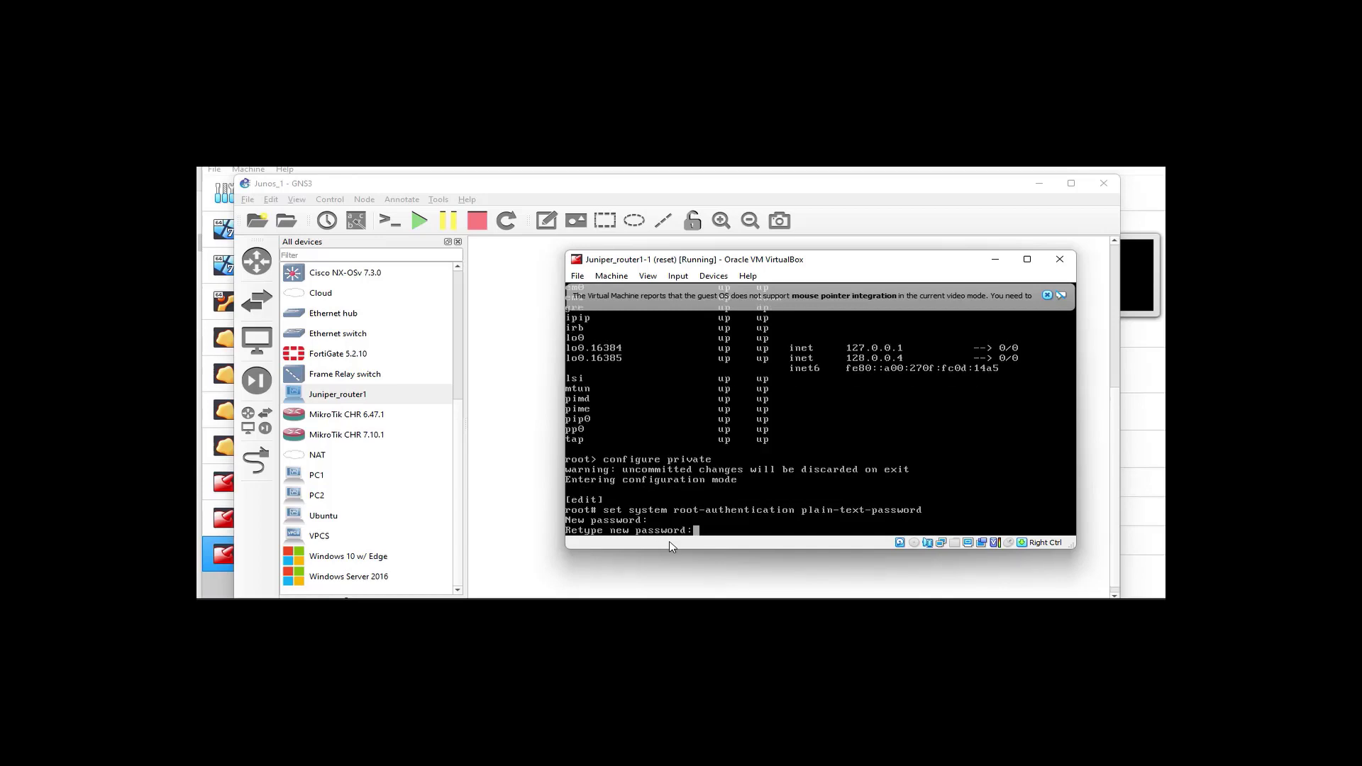
key("Return")
key("Return")
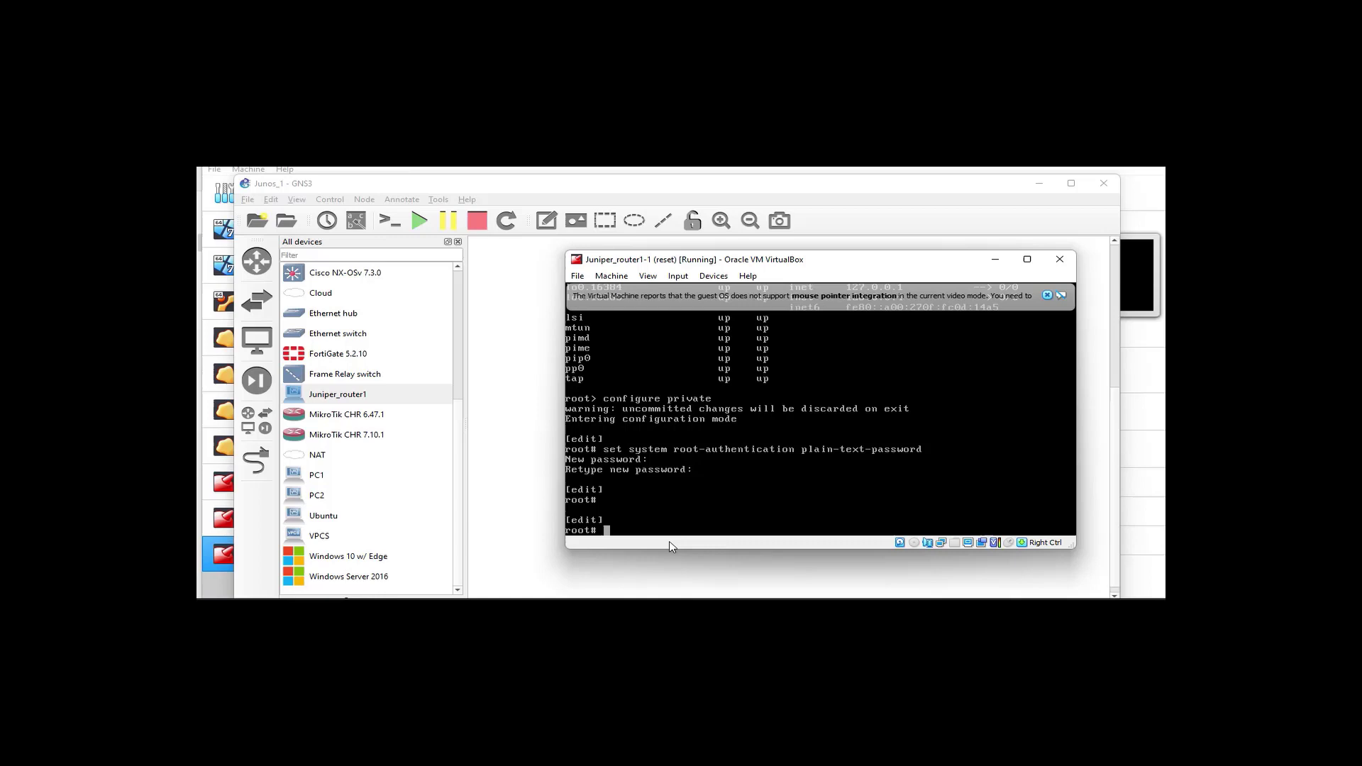
Edit interfaces em0 and start entering its unit 0 inet address
type("edit interfaces")
key("Return")
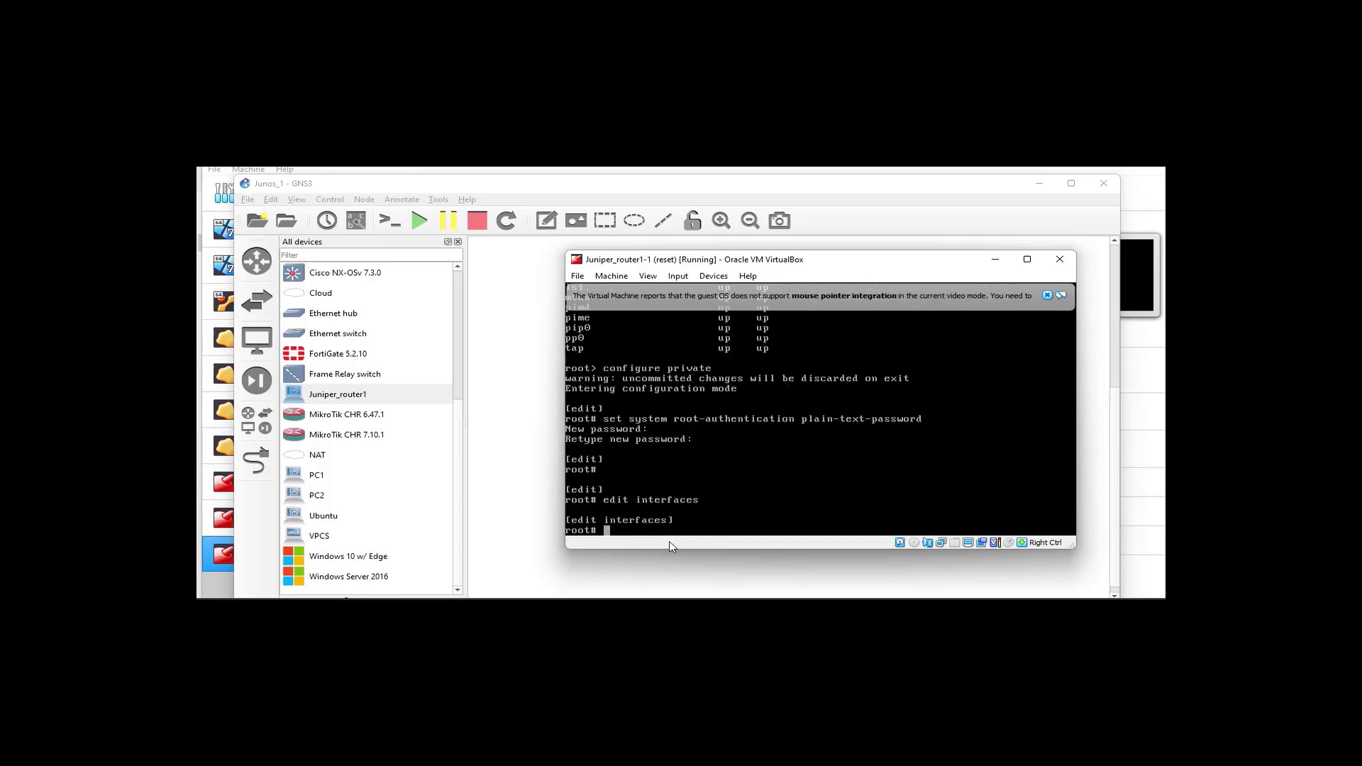
type("edit em0")
key("Return")
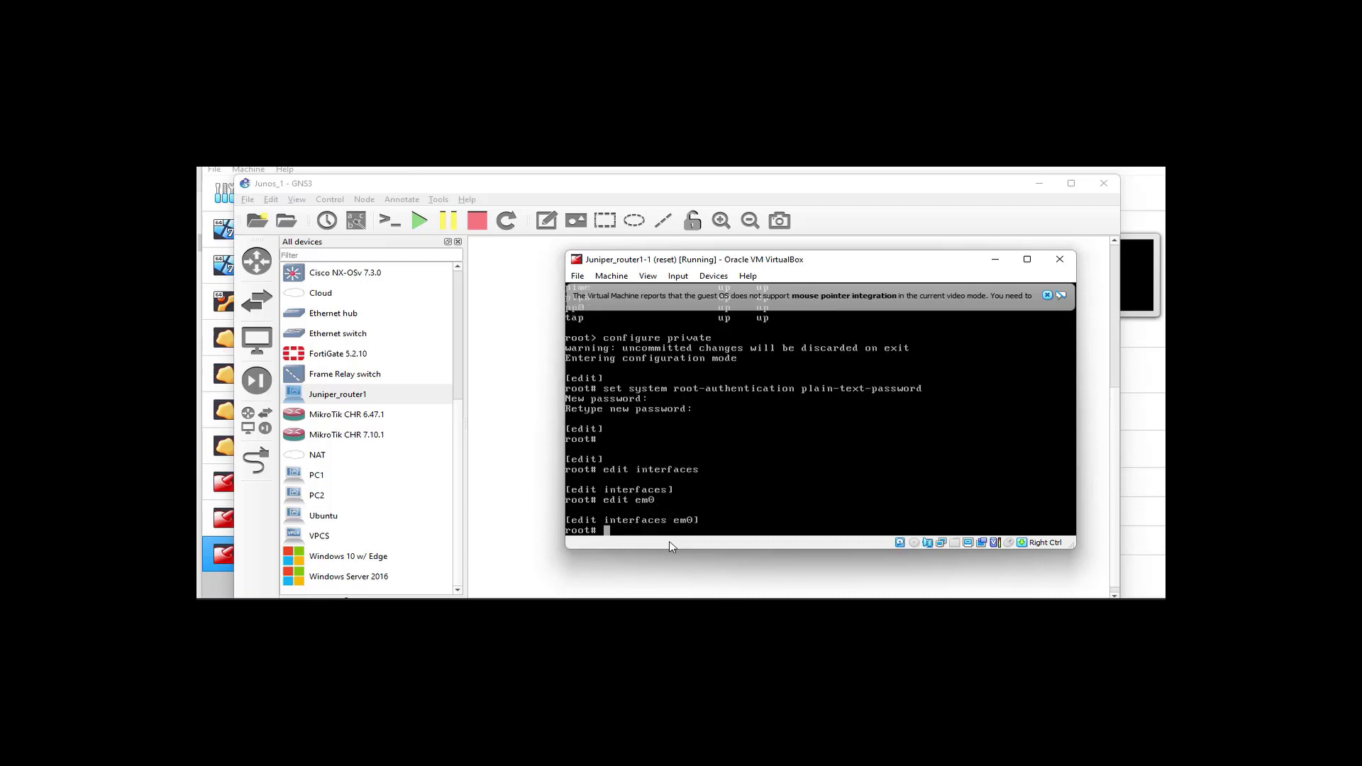
type("set unit 0 family i")
Give em0 unit 0 the address 192.168.1.2/30 and description WAN, then leave the interface configuration levels
key("space")
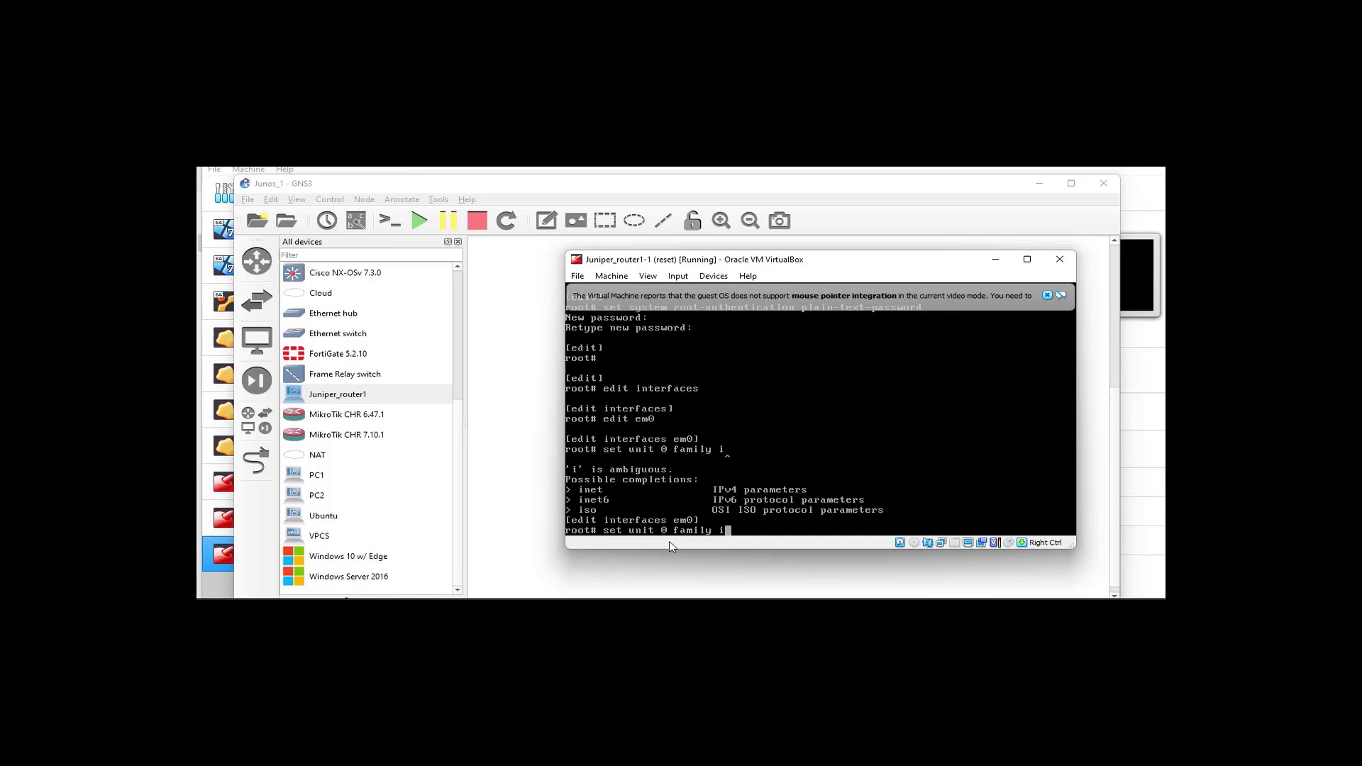
type("net address 192.168.1.2/30")
key("Return")
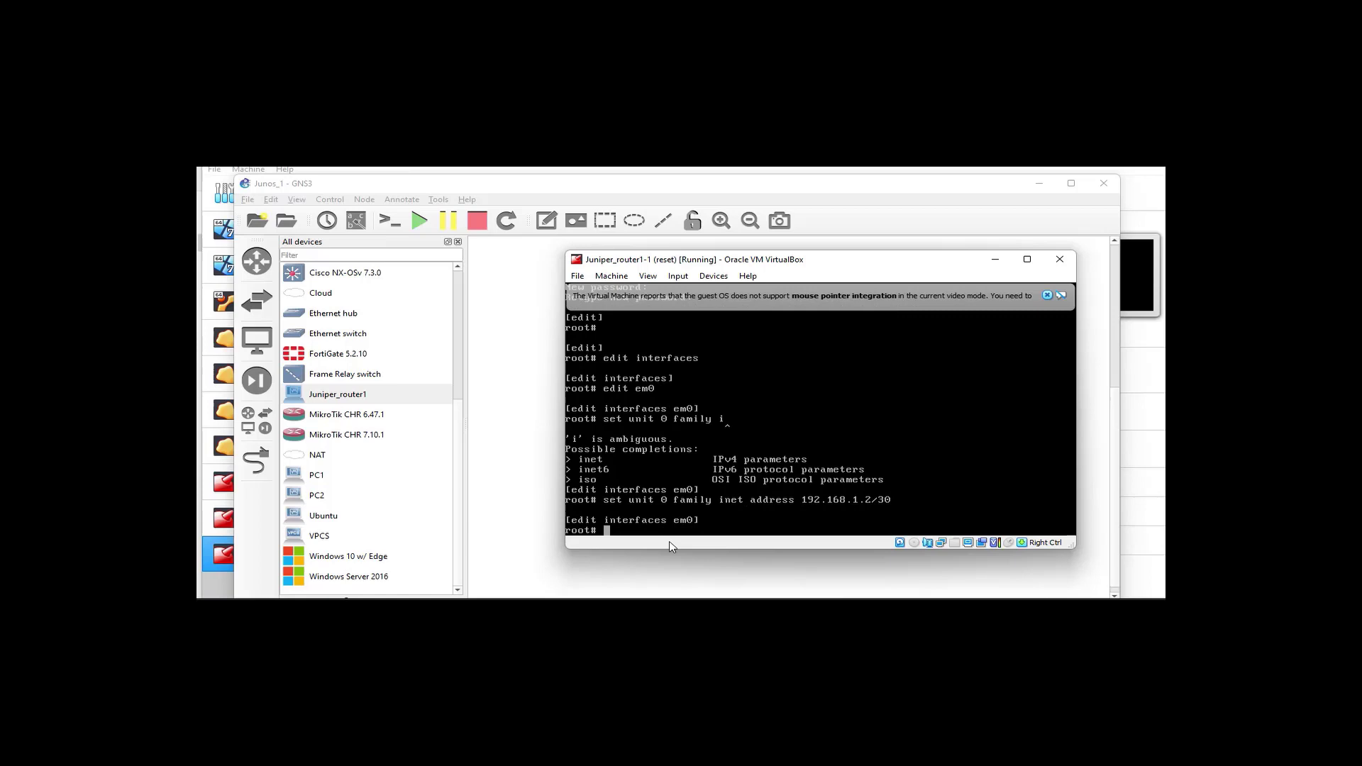
type("set description WAN")
key("Return")
type("exit")
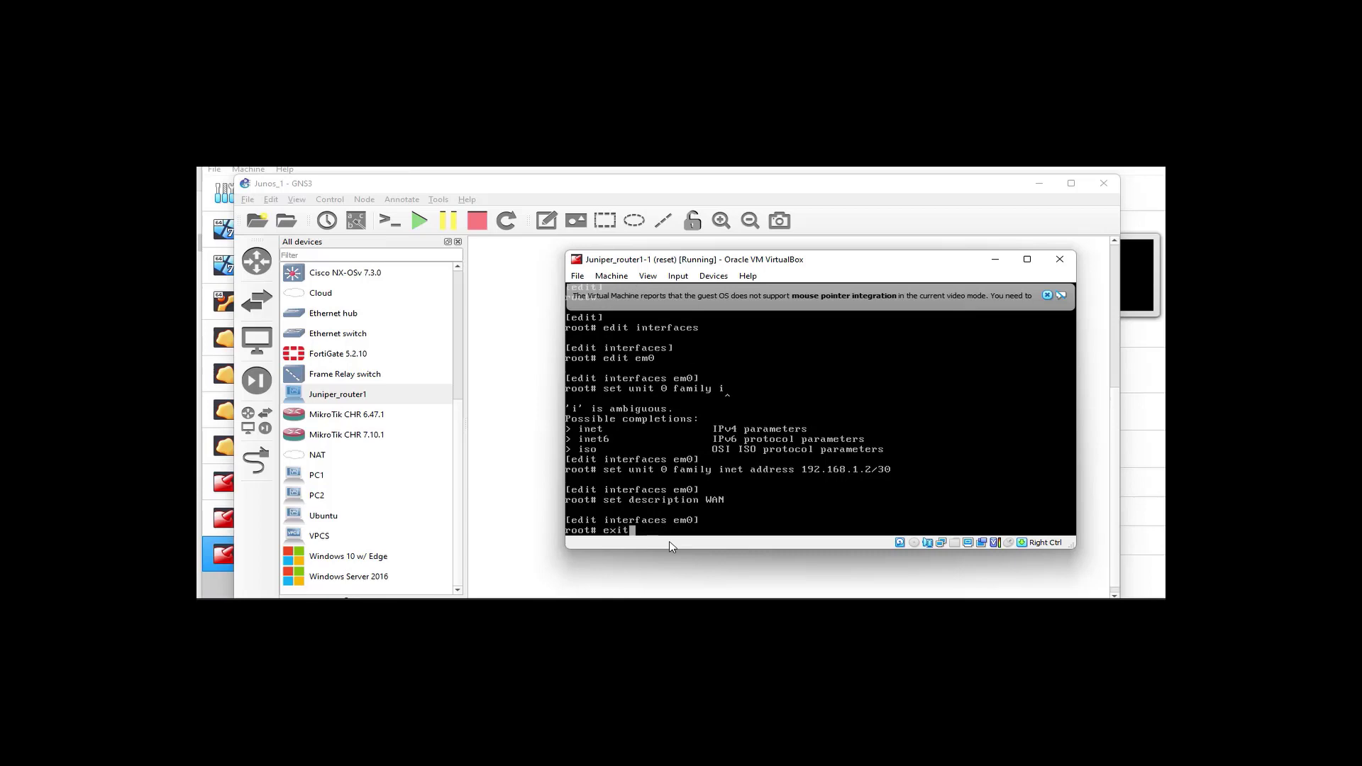
key("Return")
type("exit")
key("Return")
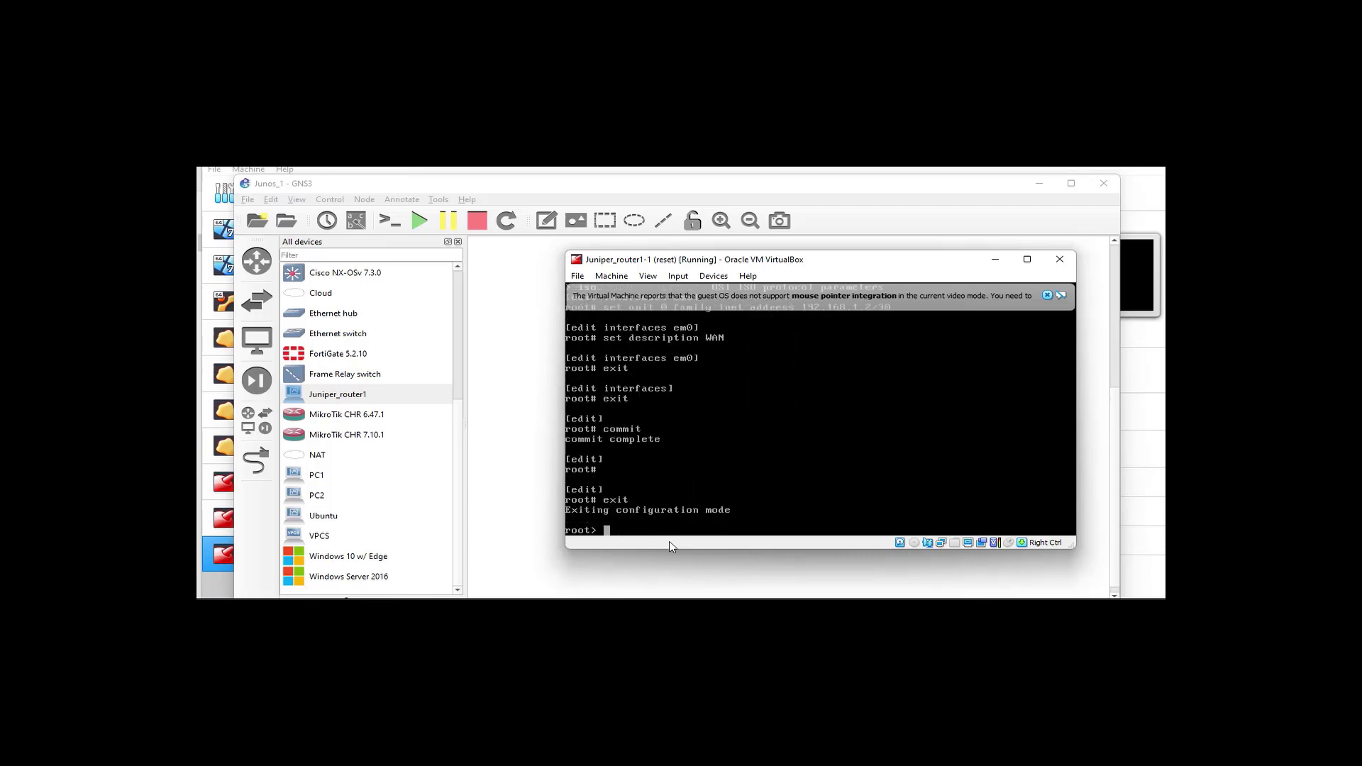
Run 'show interfaces terse' to confirm em0 now shows 192.168.1.2/30
type("shoe")
key("Return")
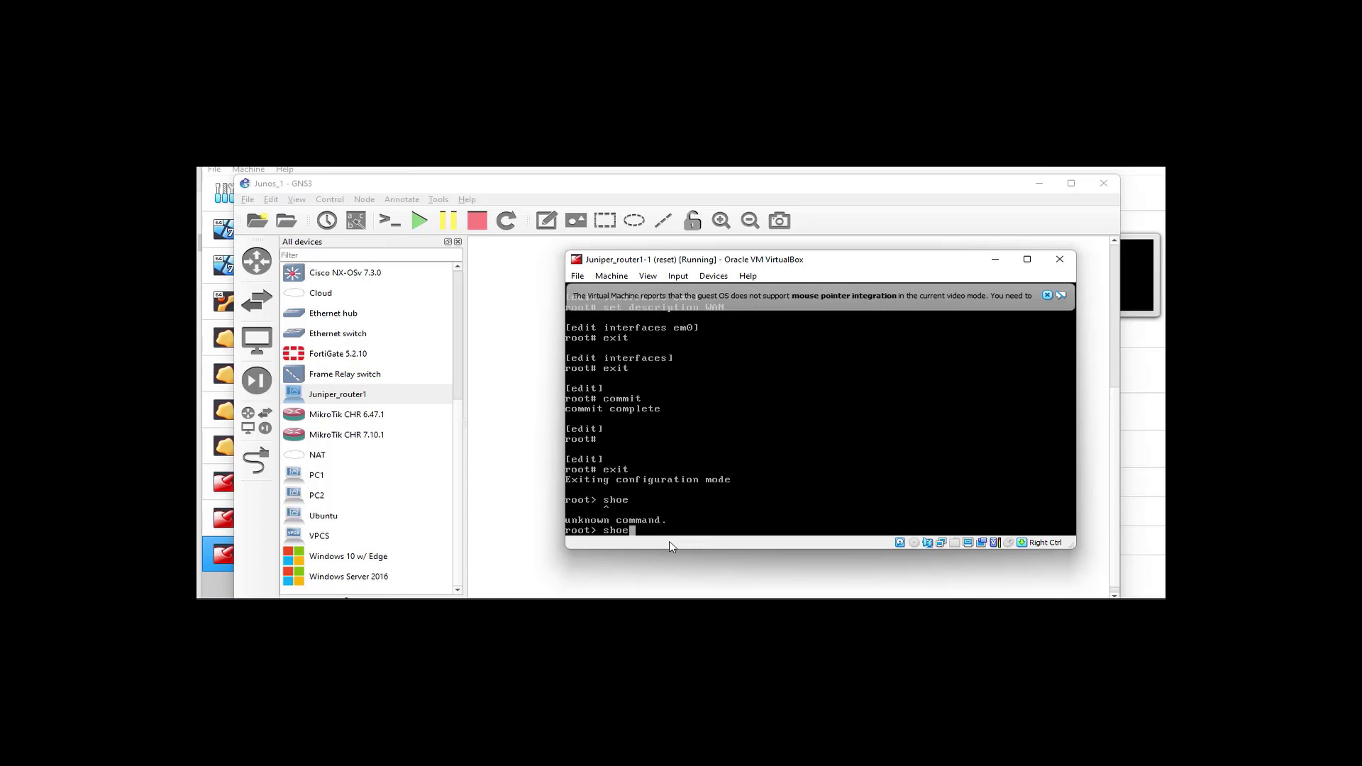
key("BackSpace")
type("w interfaces terse")
key("Return")
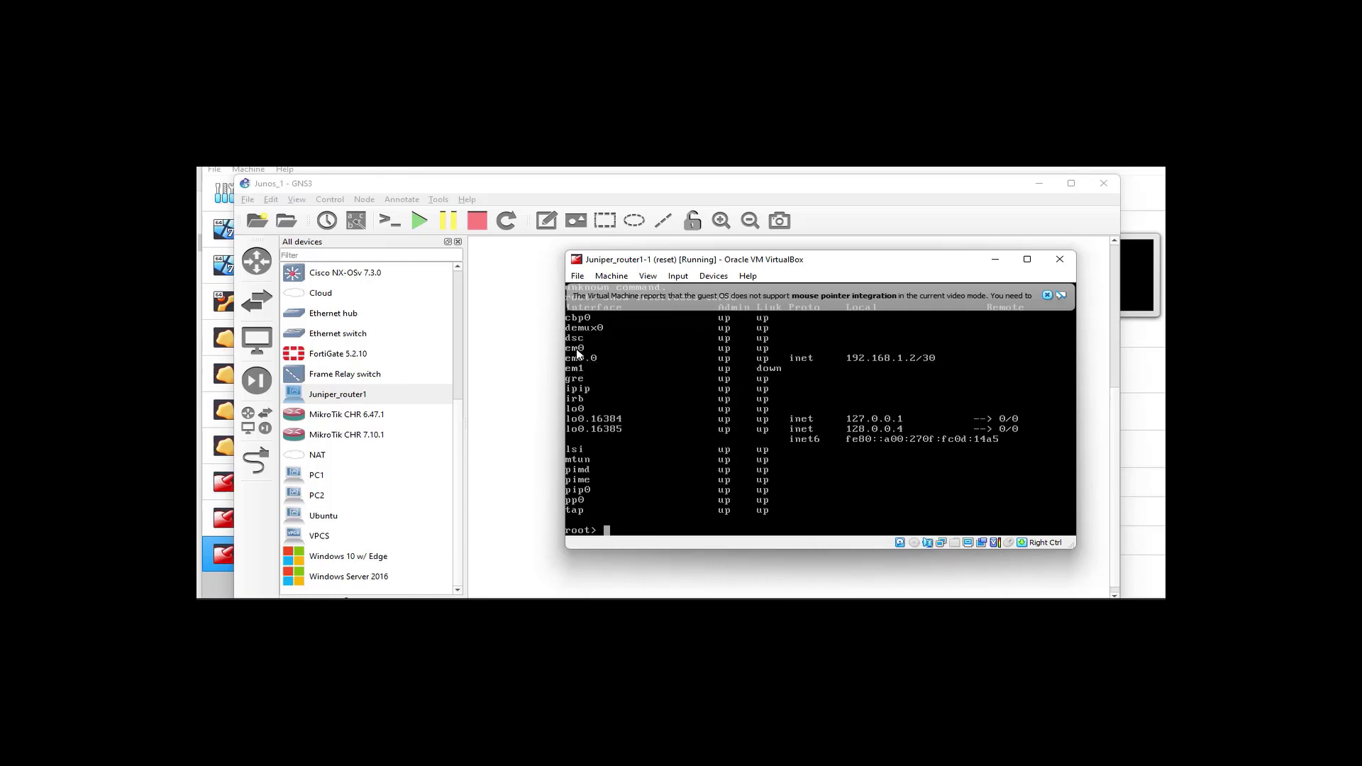
Ping 192.168.1.1 from router1-1 to confirm replies across the /30 link
type("ping 192.168.1.1")
key("Return")
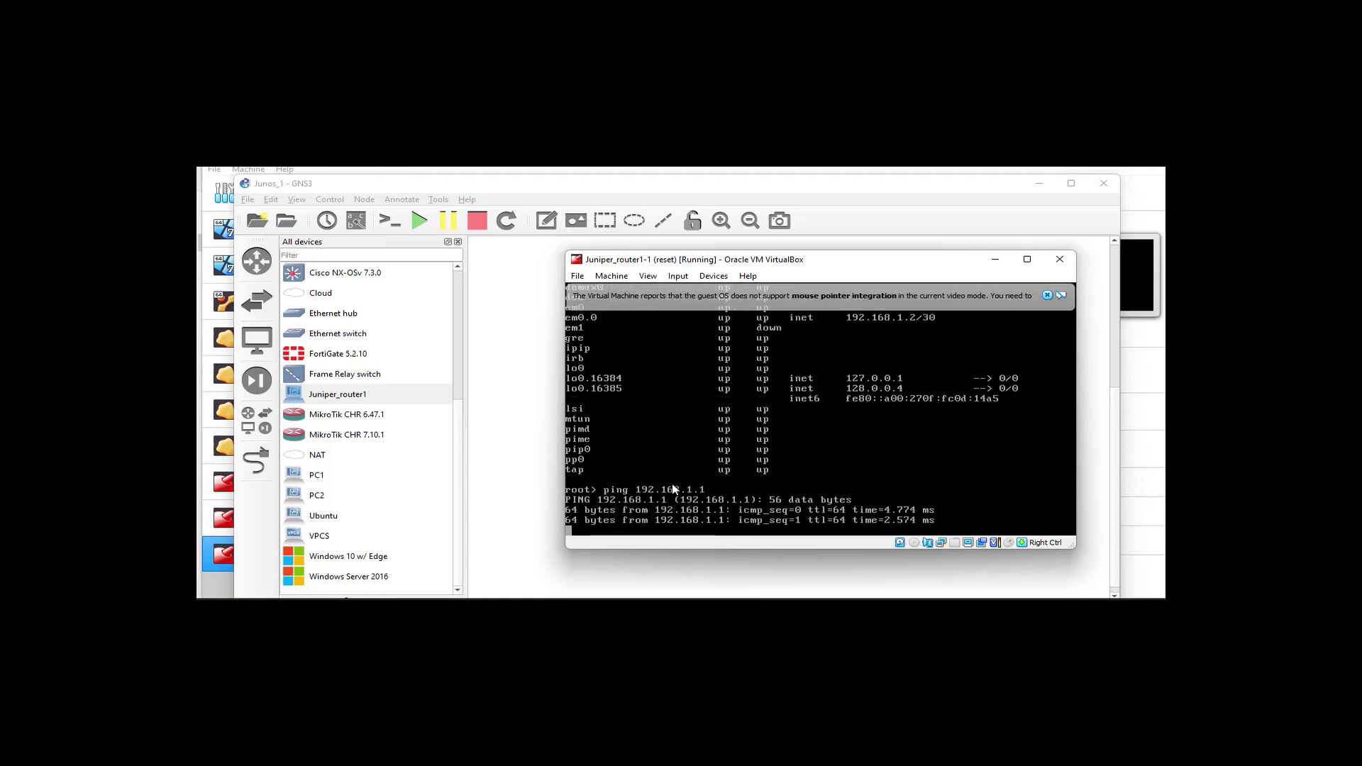